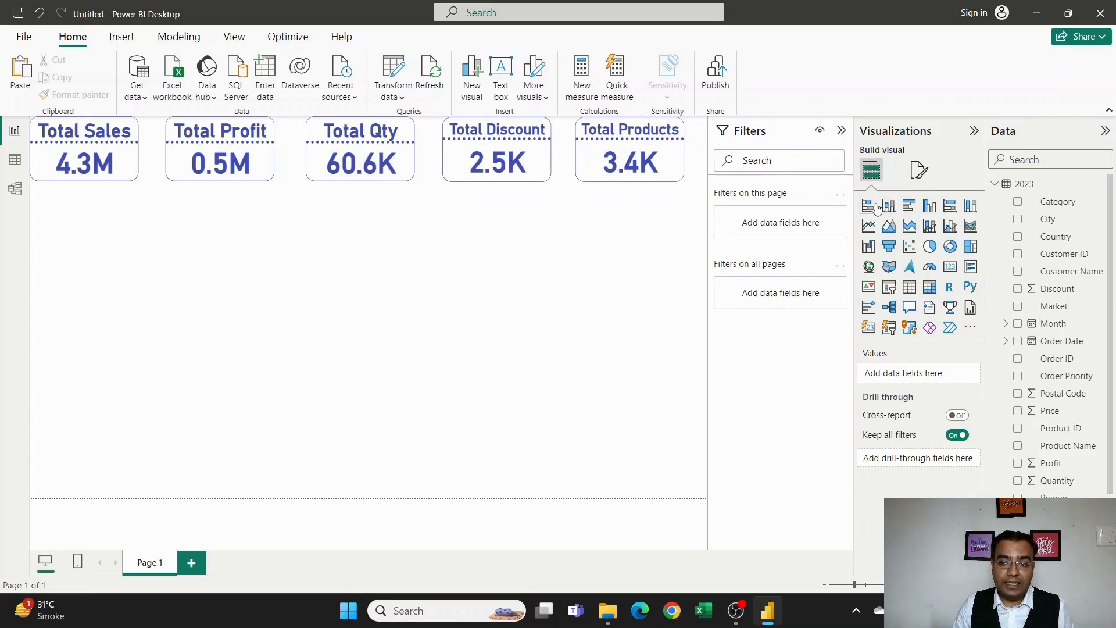
Add a stacked bar chart to the page, place it just below the Total Sales card and enlarge it.
click(868, 207)
drag(82, 250, 79, 224)
drag(138, 283, 216, 321)
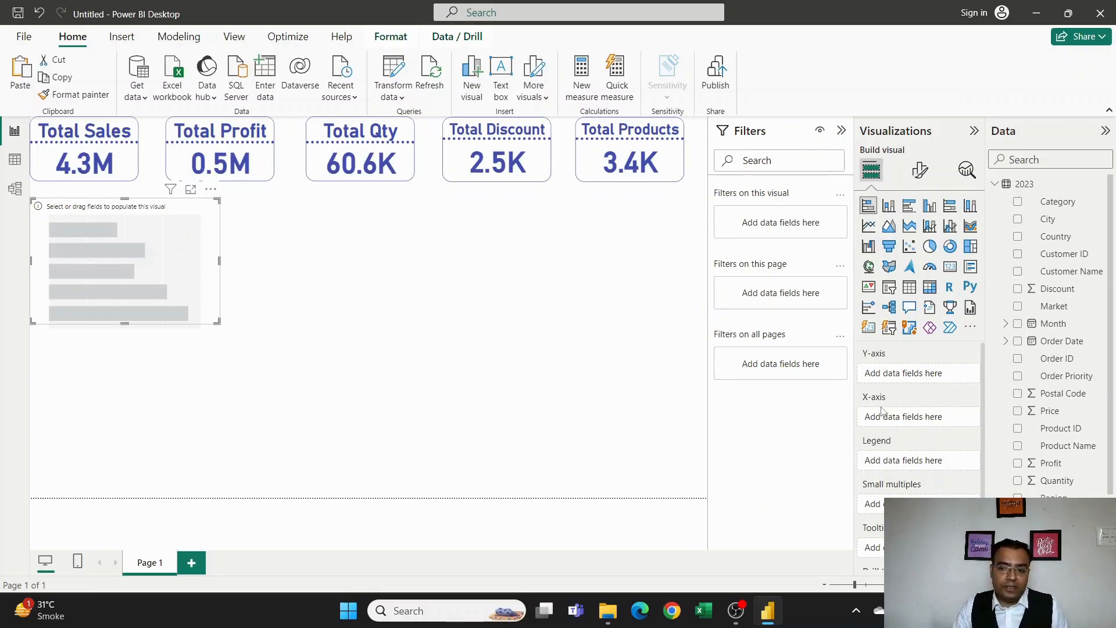
Assign Sales to the bar chart's X-axis and Category to its Y-axis.
scroll(1058, 349, down, 3)
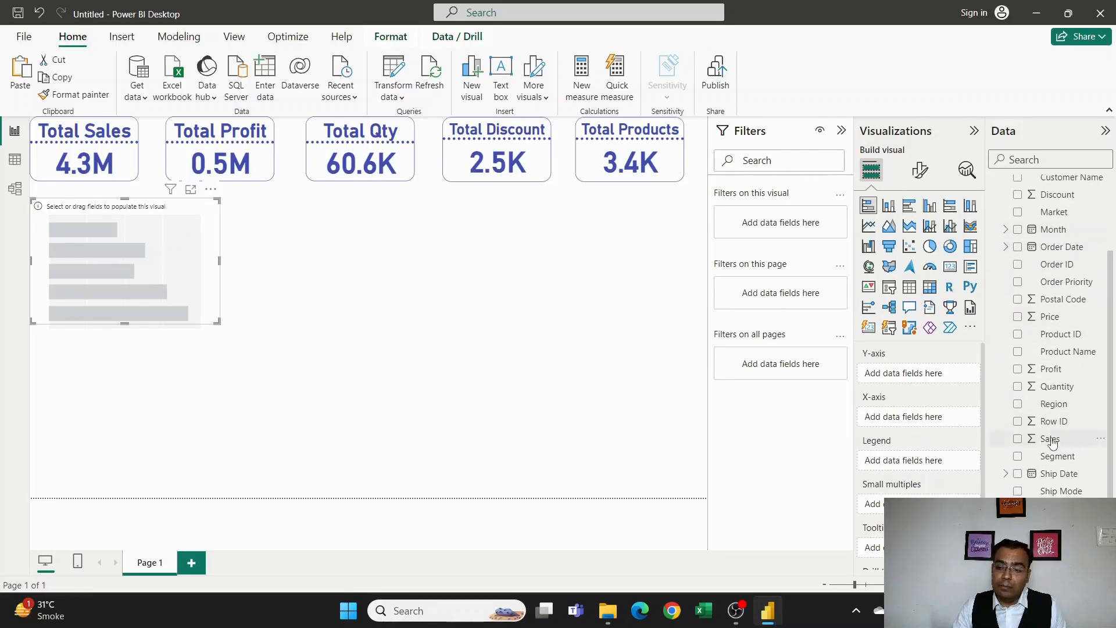
drag(1052, 443, 907, 422)
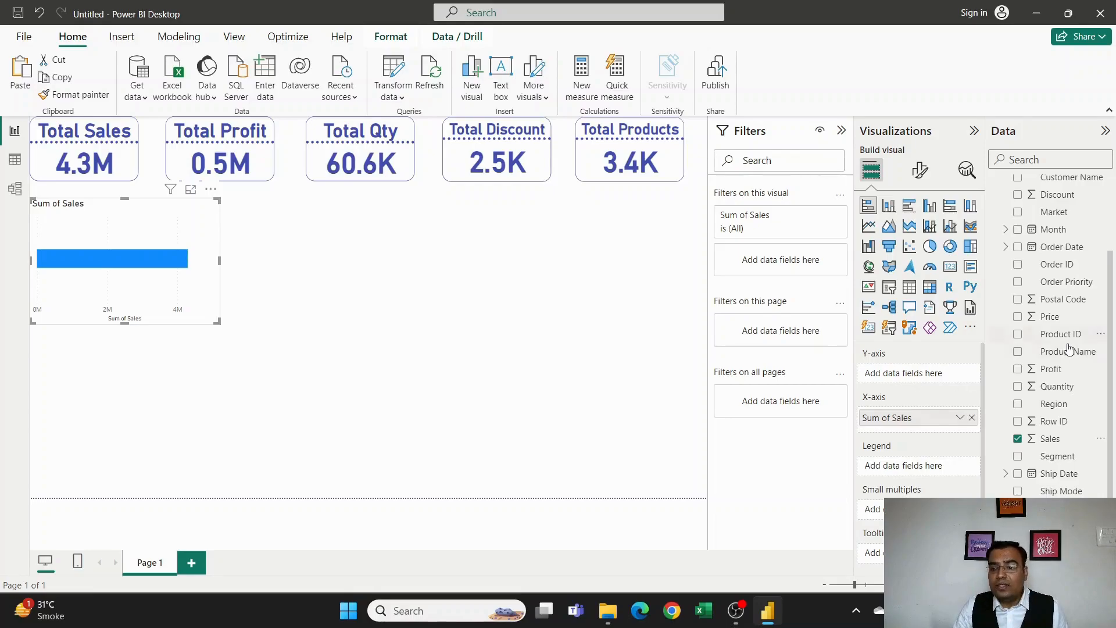
scroll(1068, 349, up, 3)
drag(1080, 207, 928, 372)
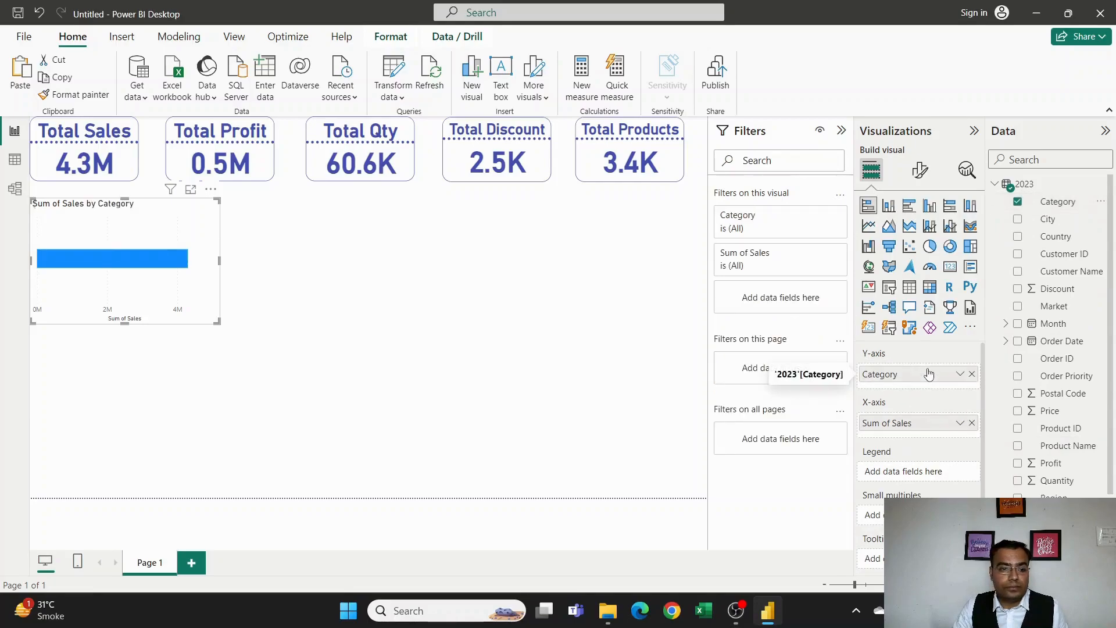
Widen the bar chart to span beneath the Total Sales and Total Profit cards and move it slightly closer to them.
drag(221, 329, 271, 330)
drag(215, 217, 215, 209)
mouse_move(271, 326)
mouse_down()
mouse_move(285, 322)
mouse_move(273, 319)
mouse_up()
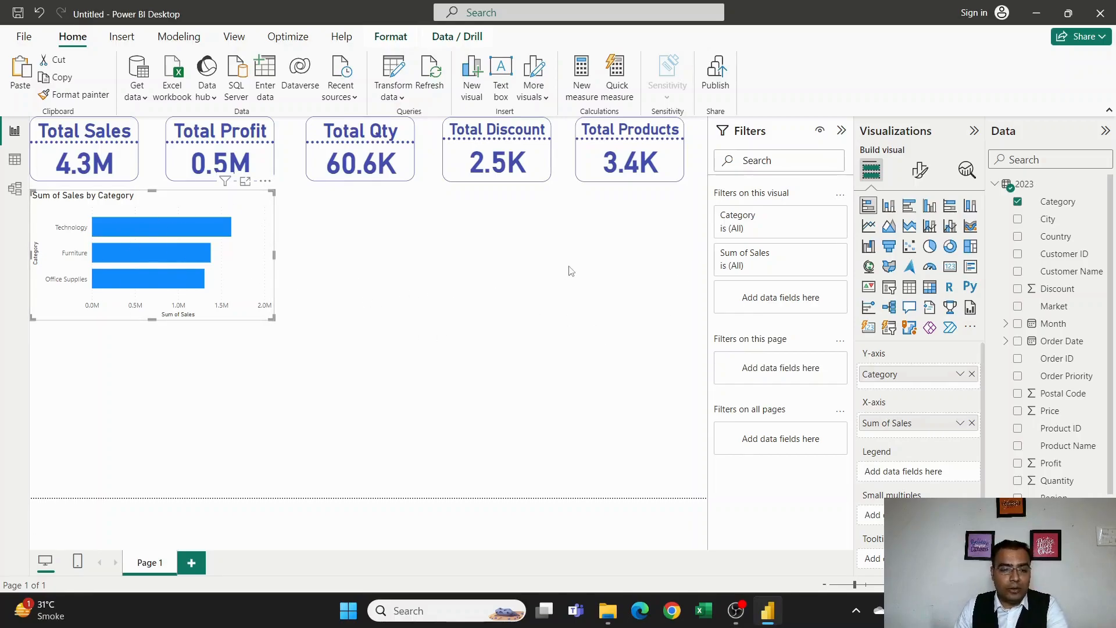
Format the chart's Y-axis values with font size 12, bold, and the recent indigo color matching the cards.
click(920, 172)
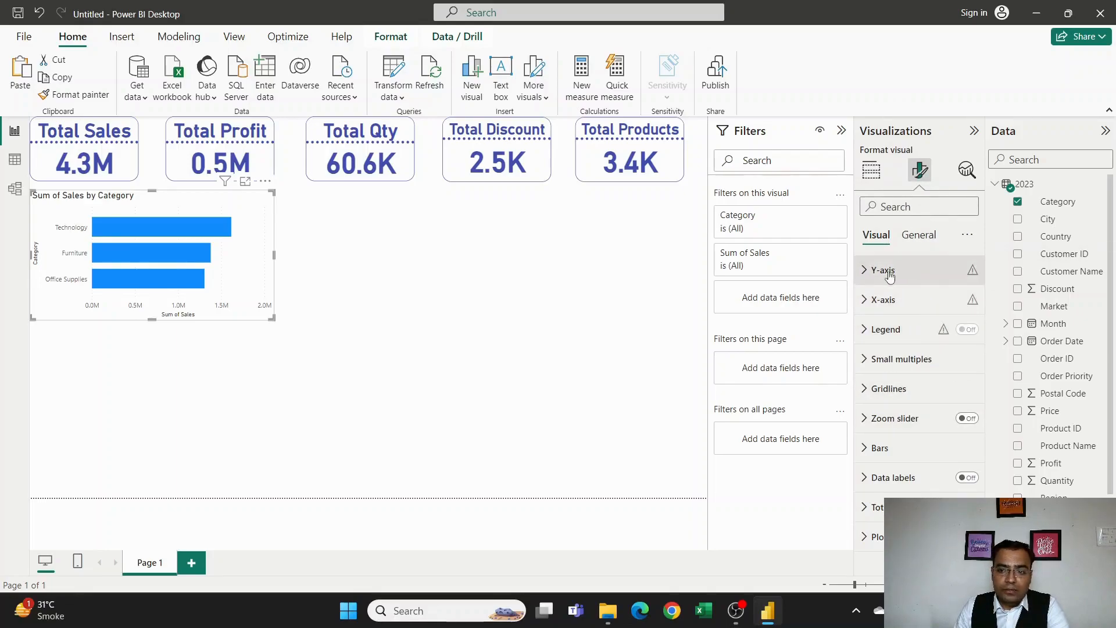
click(865, 270)
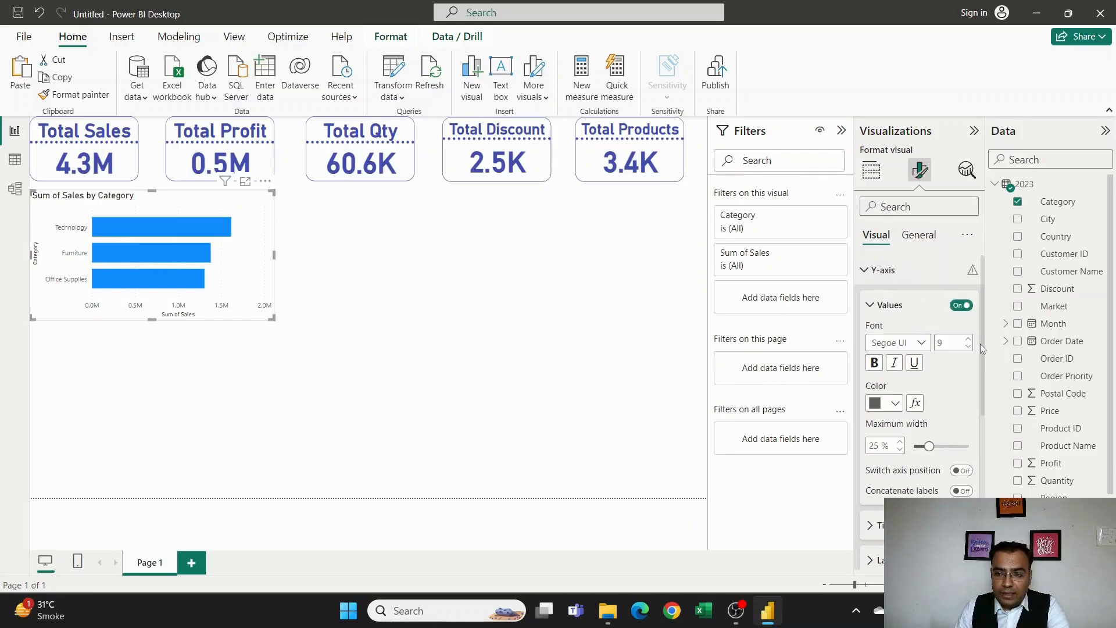
click(966, 341)
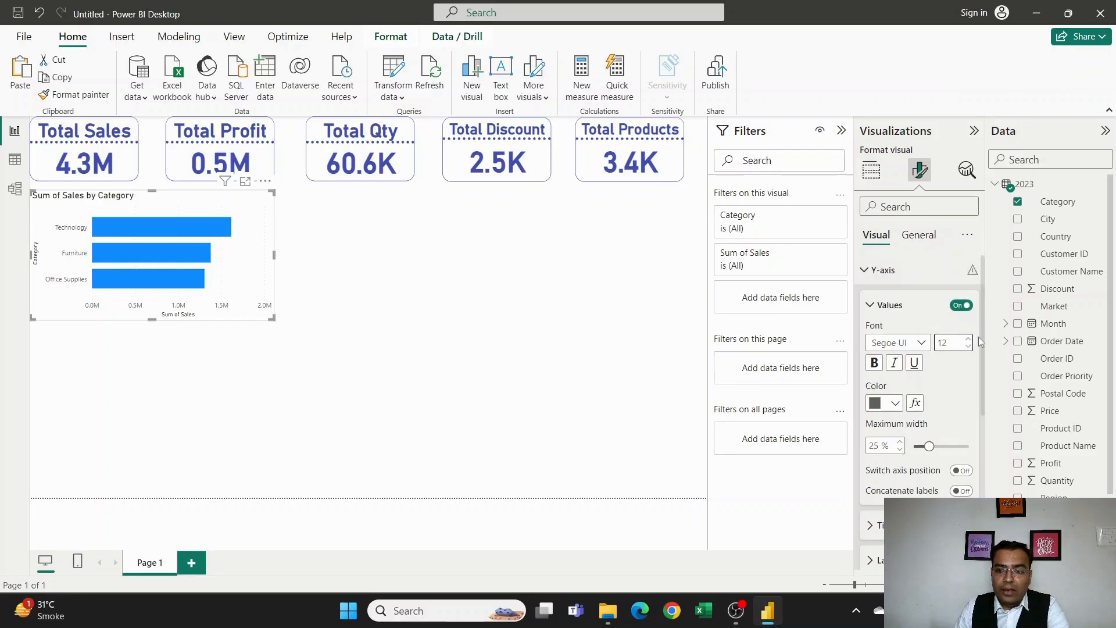
click(875, 364)
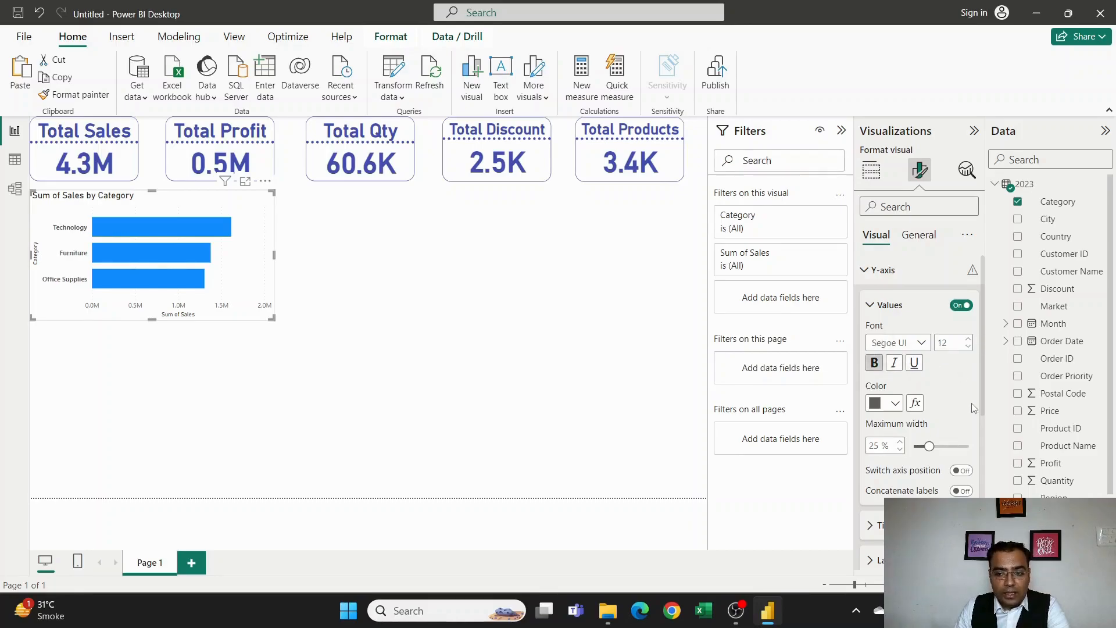
click(897, 404)
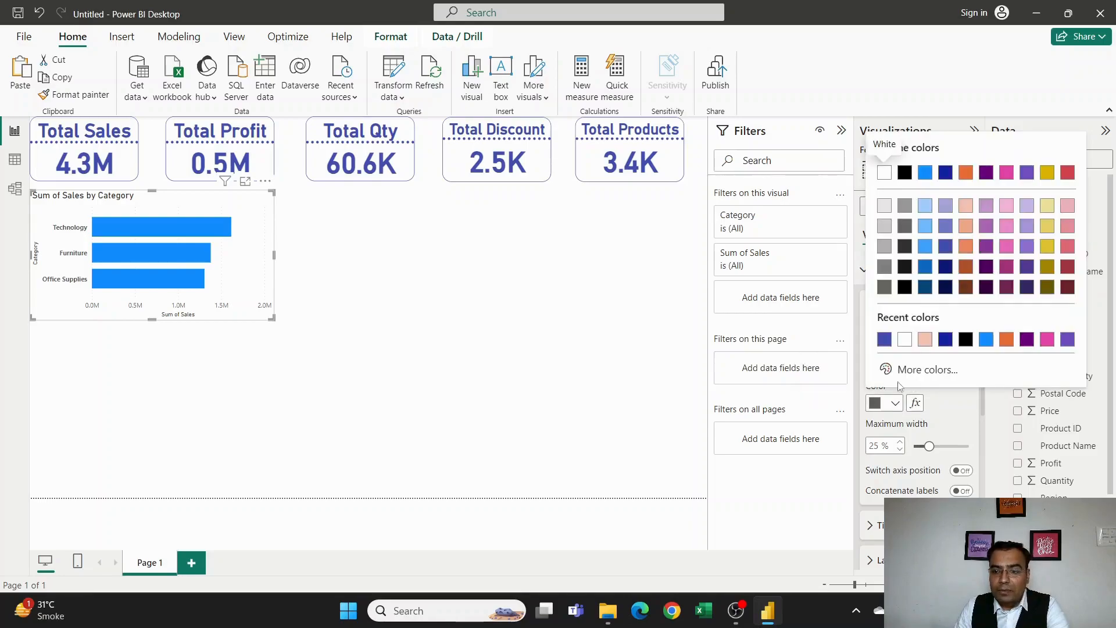
click(882, 333)
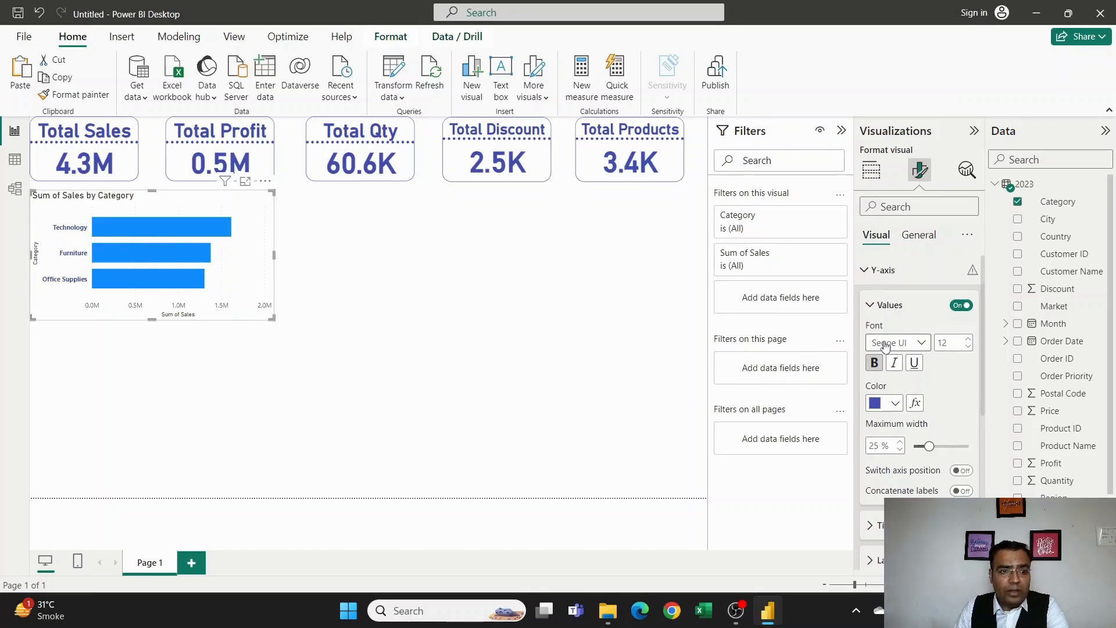
Turn off the chart's Y-axis title and collapse the Y-axis settings.
scroll(959, 372, down, 3)
scroll(960, 368, down, 3)
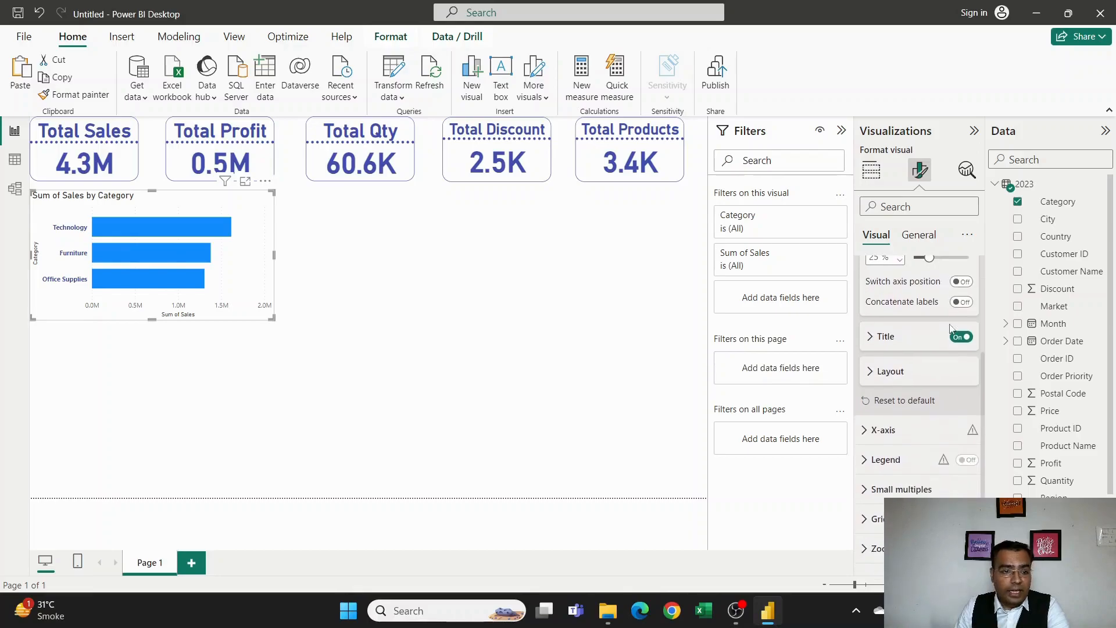
scroll(965, 340, up, 2)
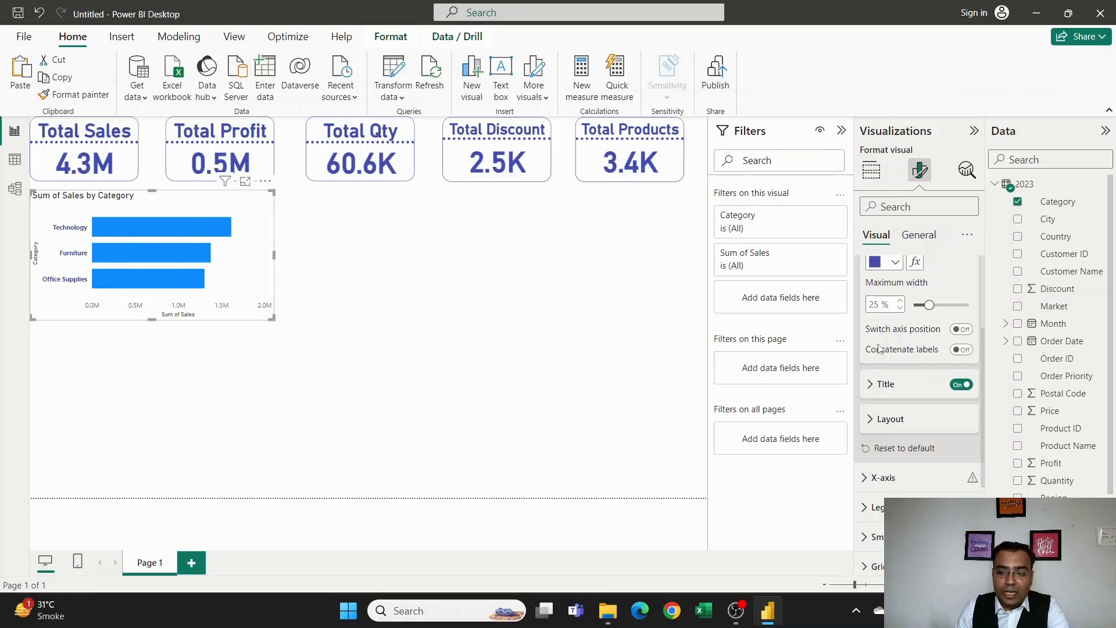
click(961, 384)
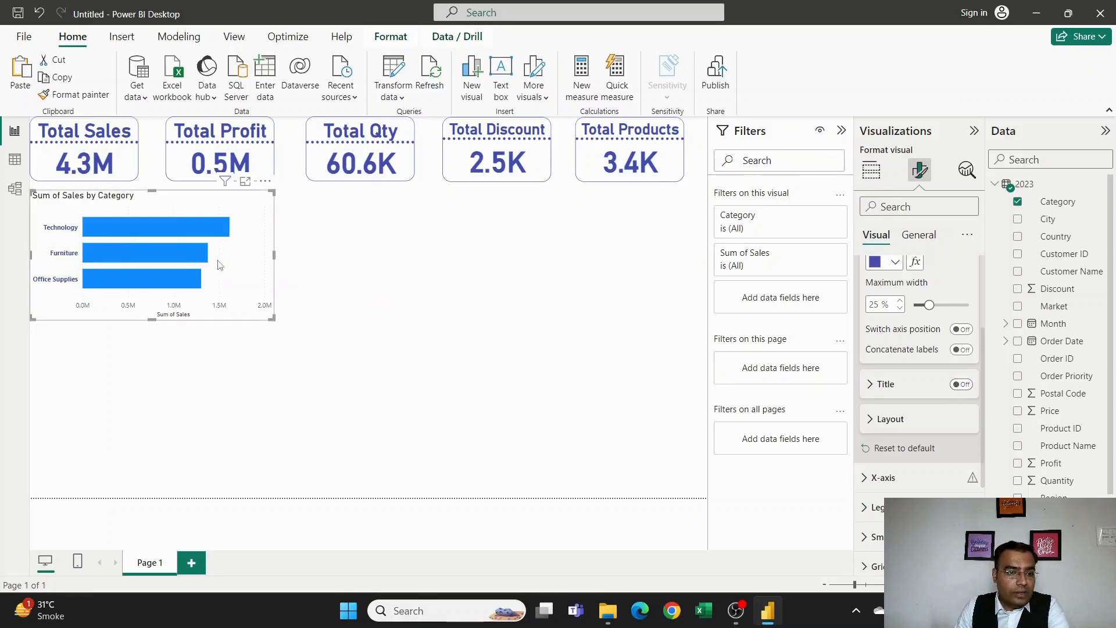
scroll(955, 317, up, 2)
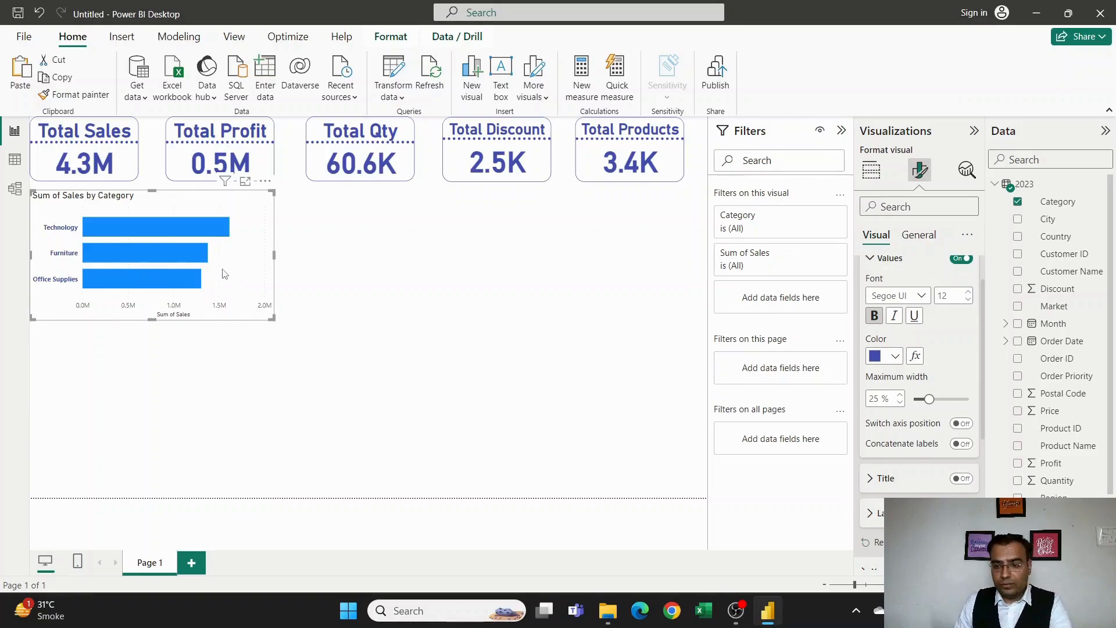
scroll(930, 363, down, 5)
scroll(929, 361, up, 4)
click(895, 268)
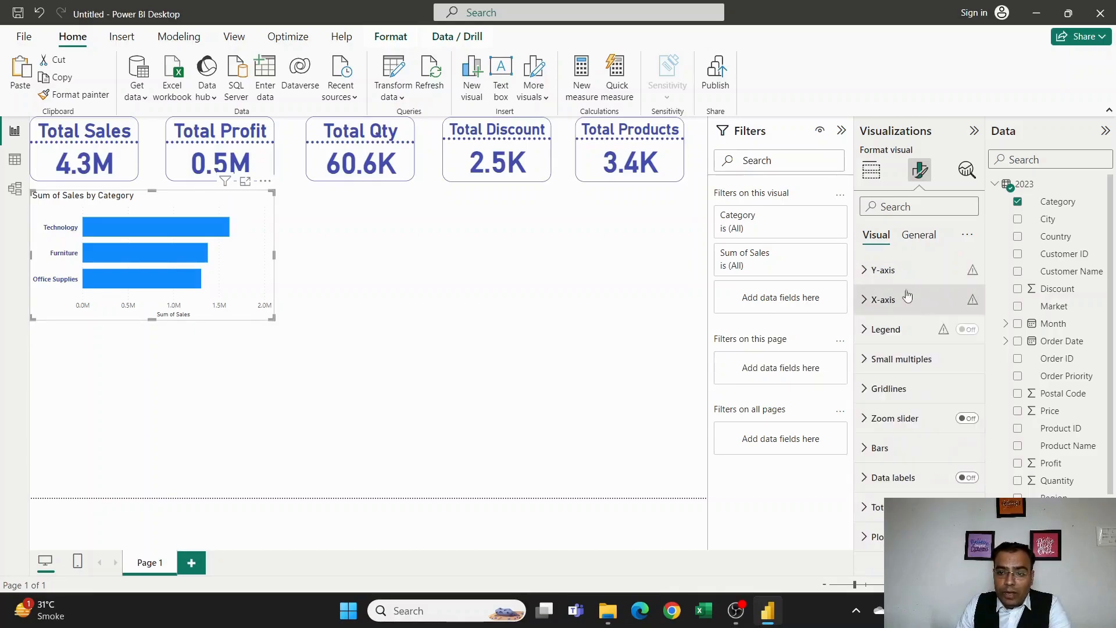
Set the minimum of the chart's X-axis range to 1000000.
click(908, 296)
scroll(921, 336, down, 1)
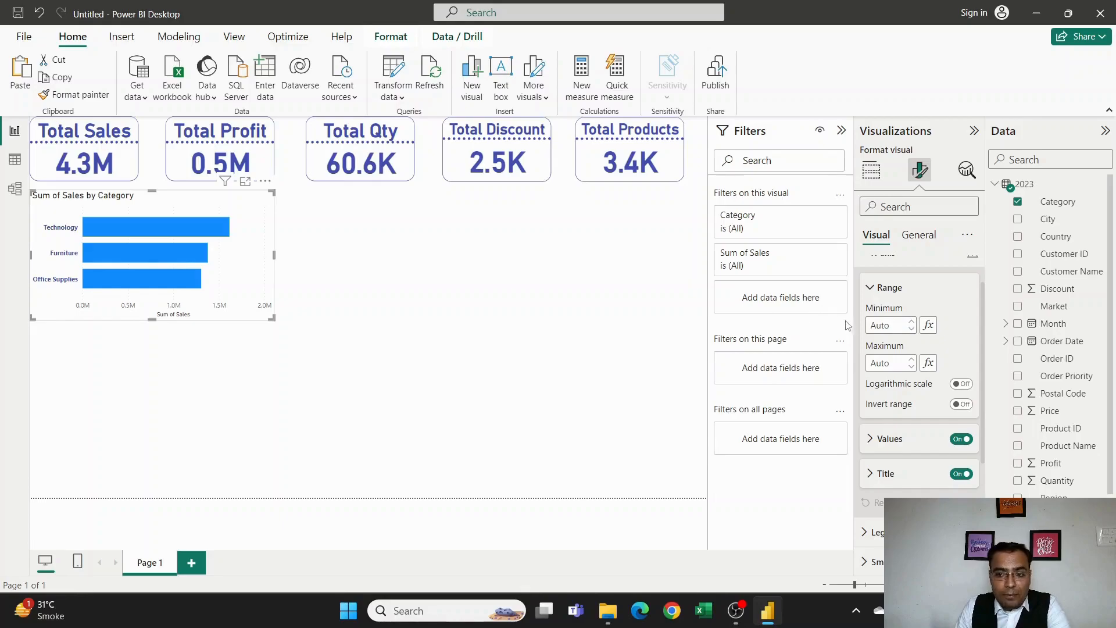
click(892, 324)
text(100000)
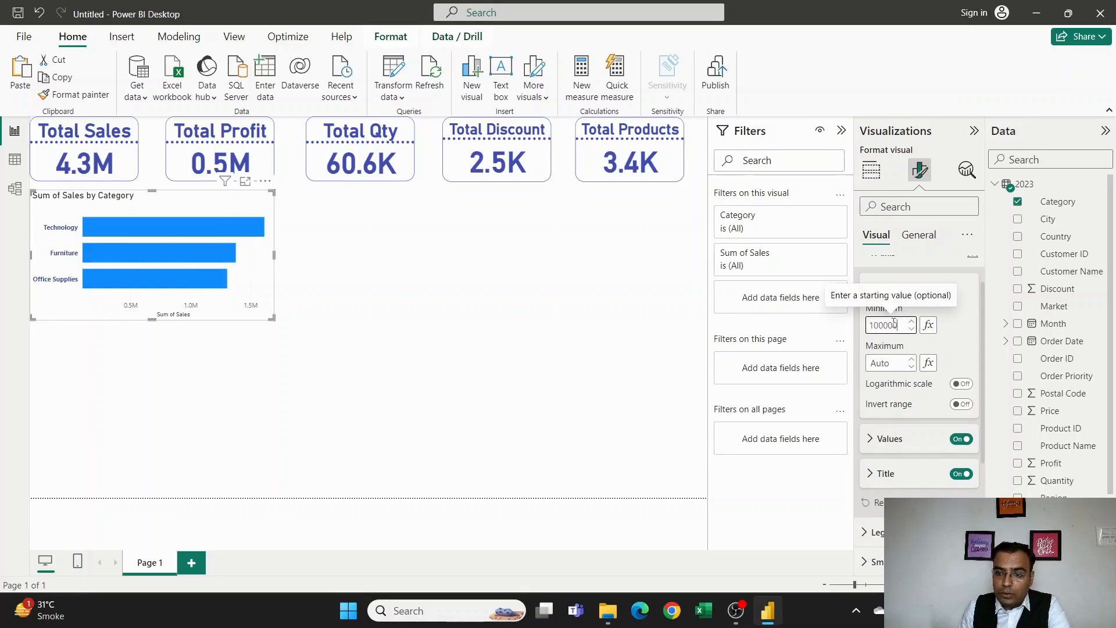
text(0)
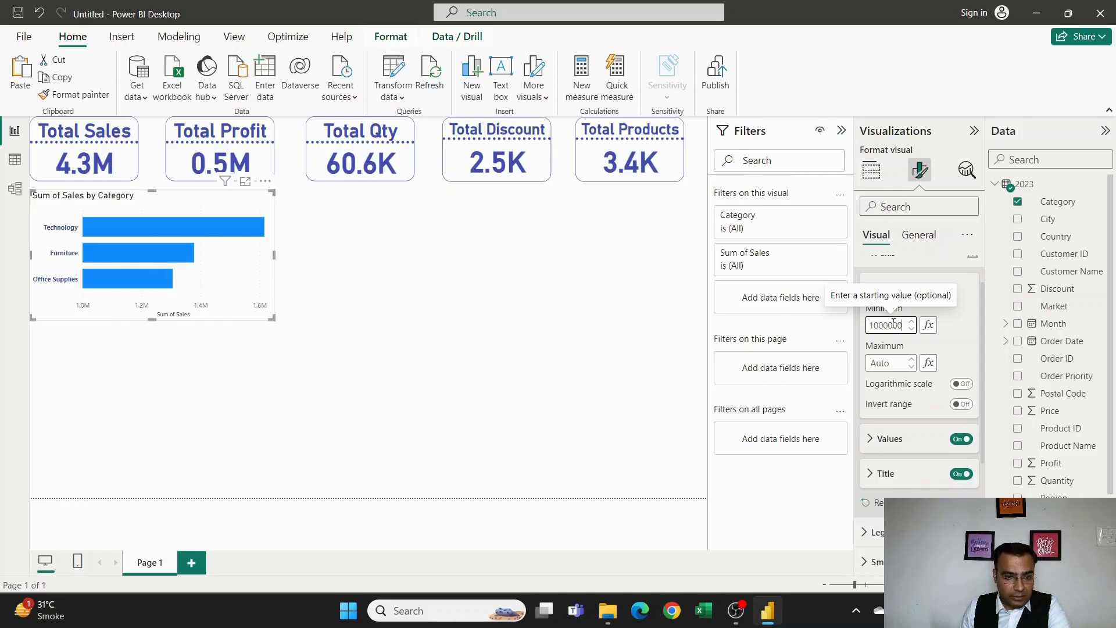
Try an X-axis range maximum of 3000000, followed by 2000000.
click(891, 363)
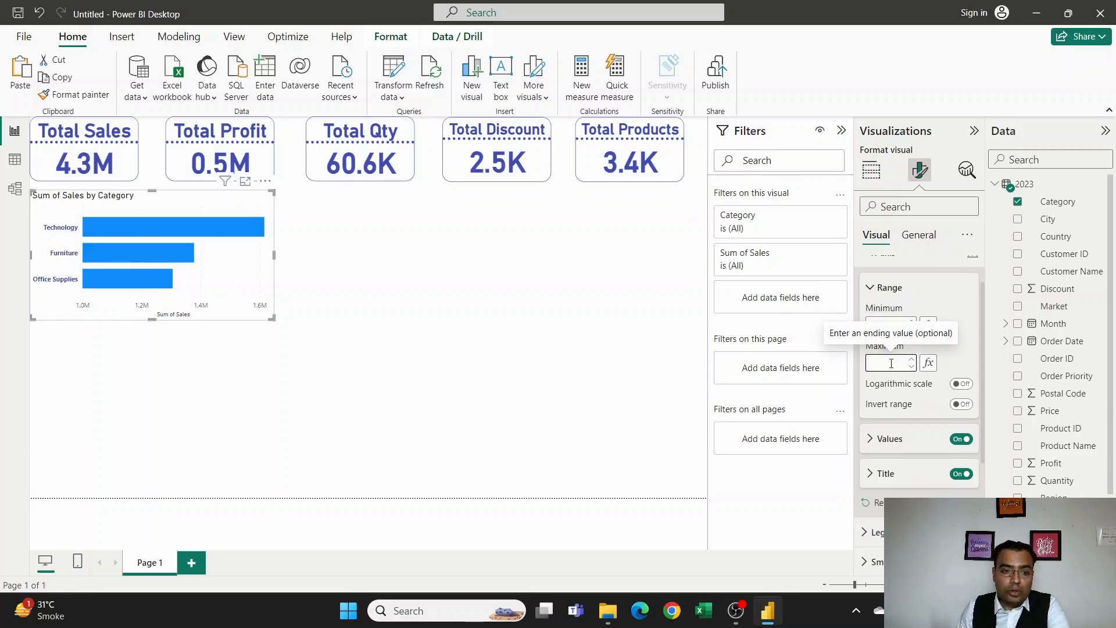
text(300000)
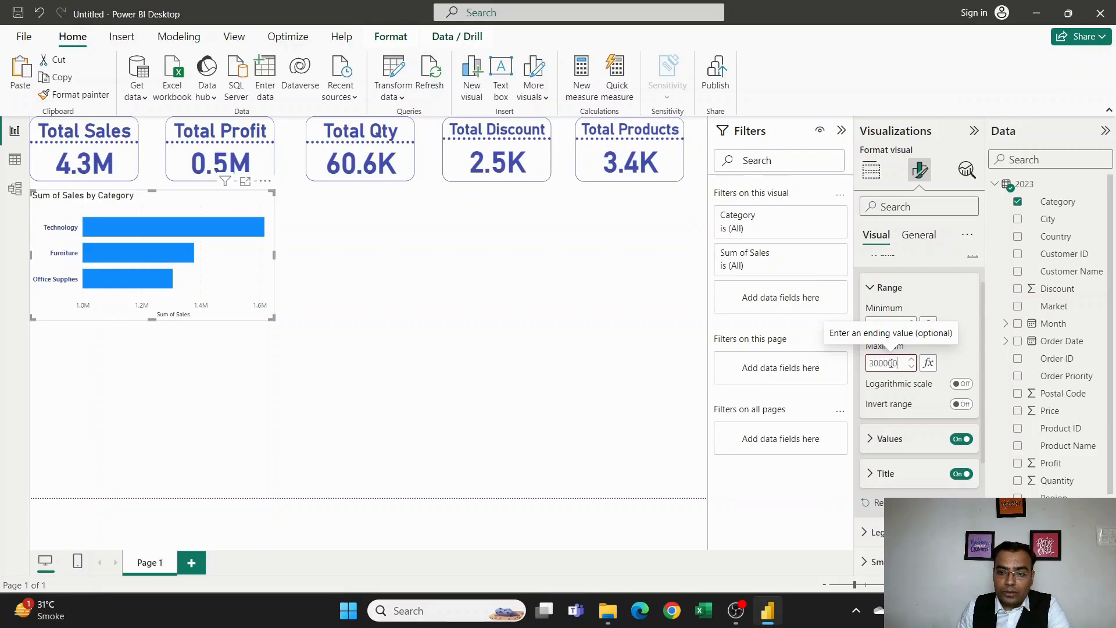
text(0)
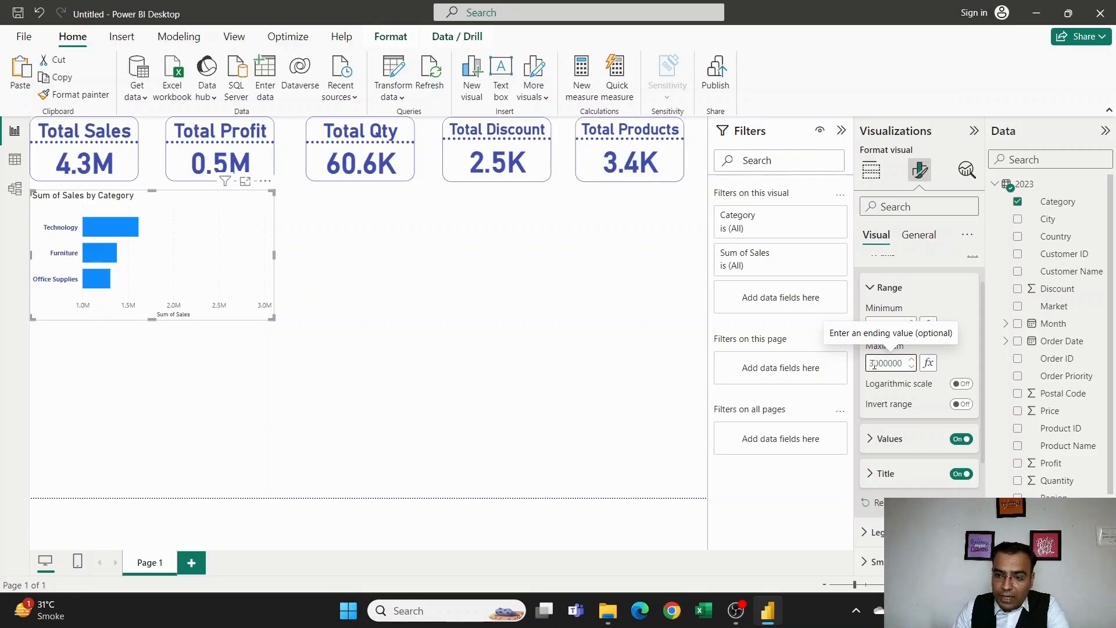
key(BackSpace)
text(2)
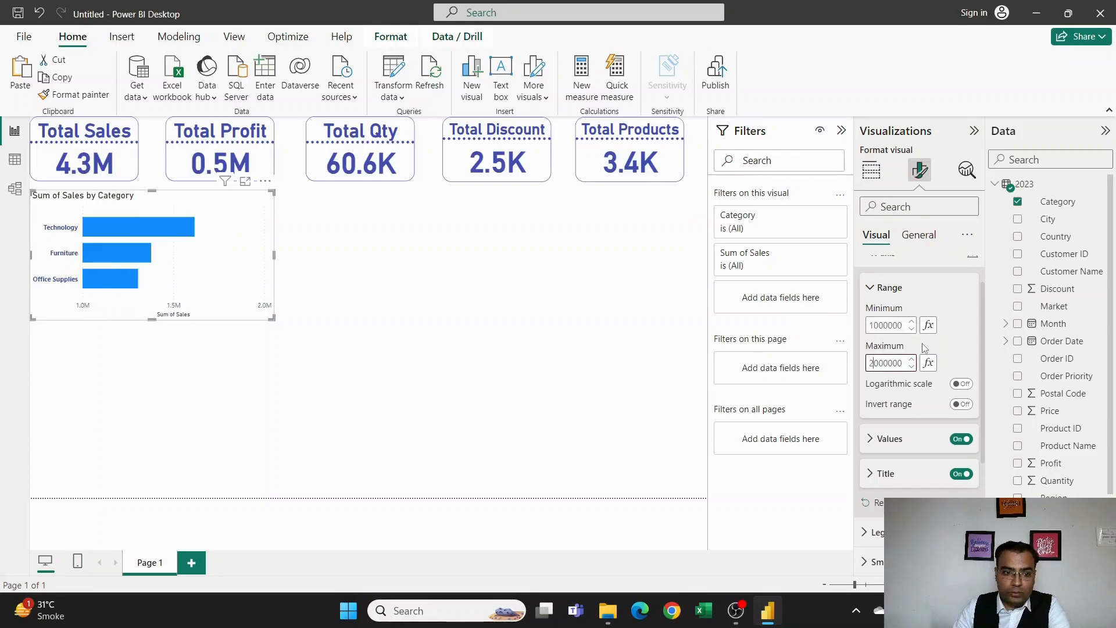
click(966, 348)
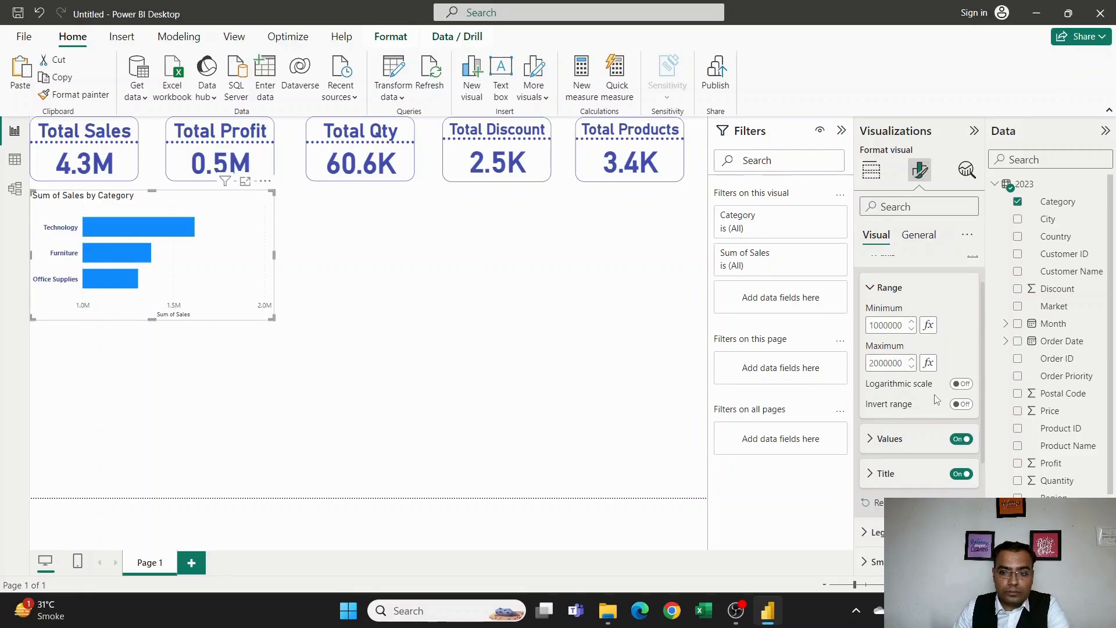
Try X-axis range maximums of 1500000 and 1300000, and settle on 1600000.
double_click(896, 363)
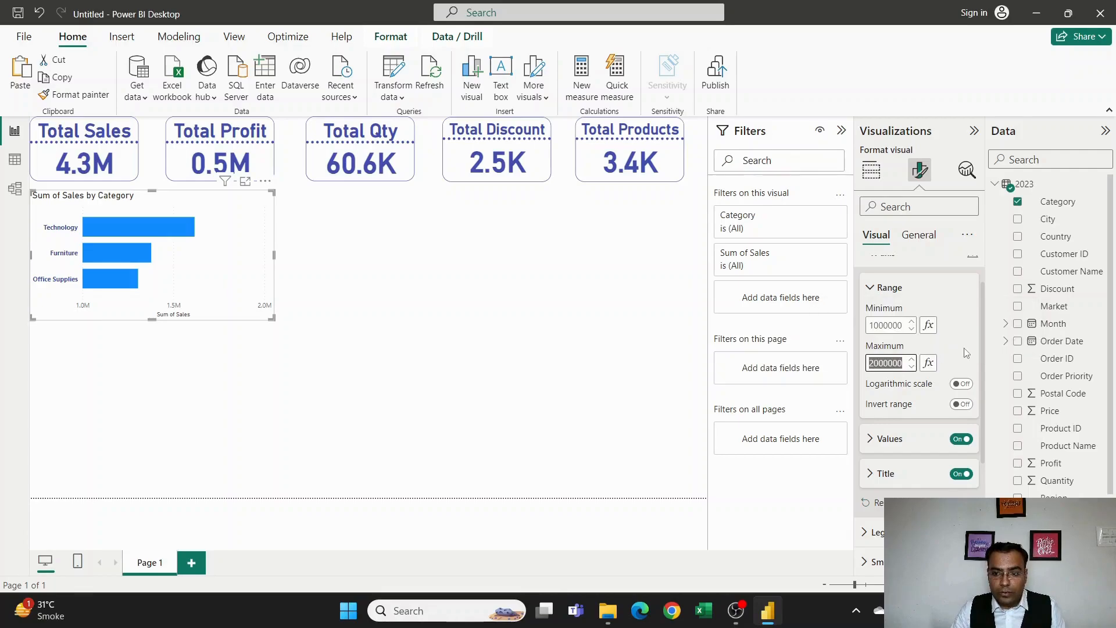
click(878, 363)
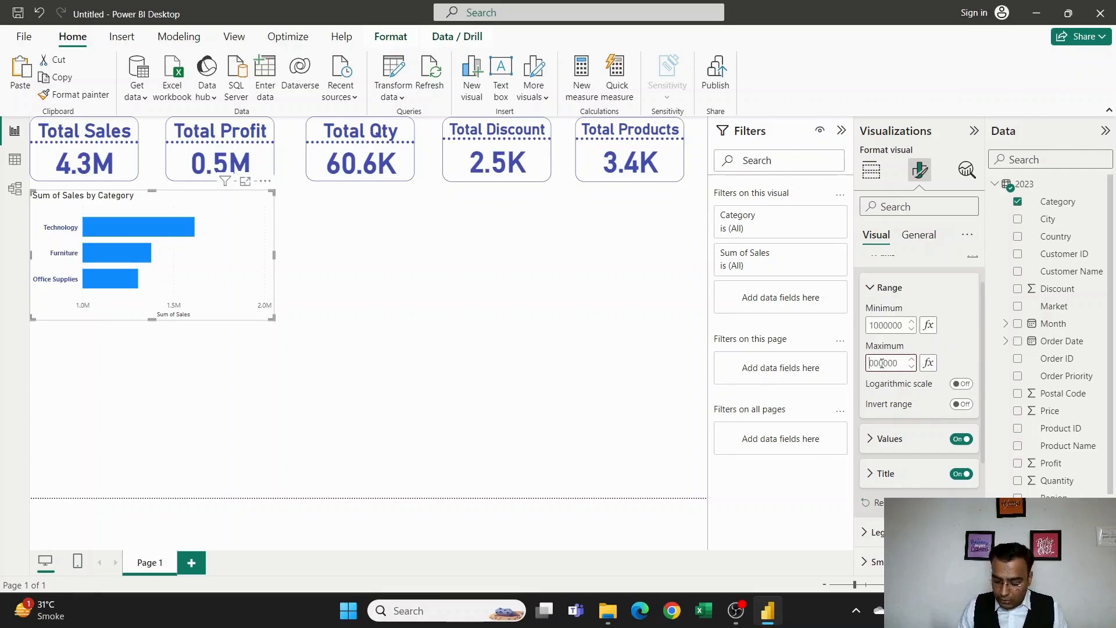
text(1)
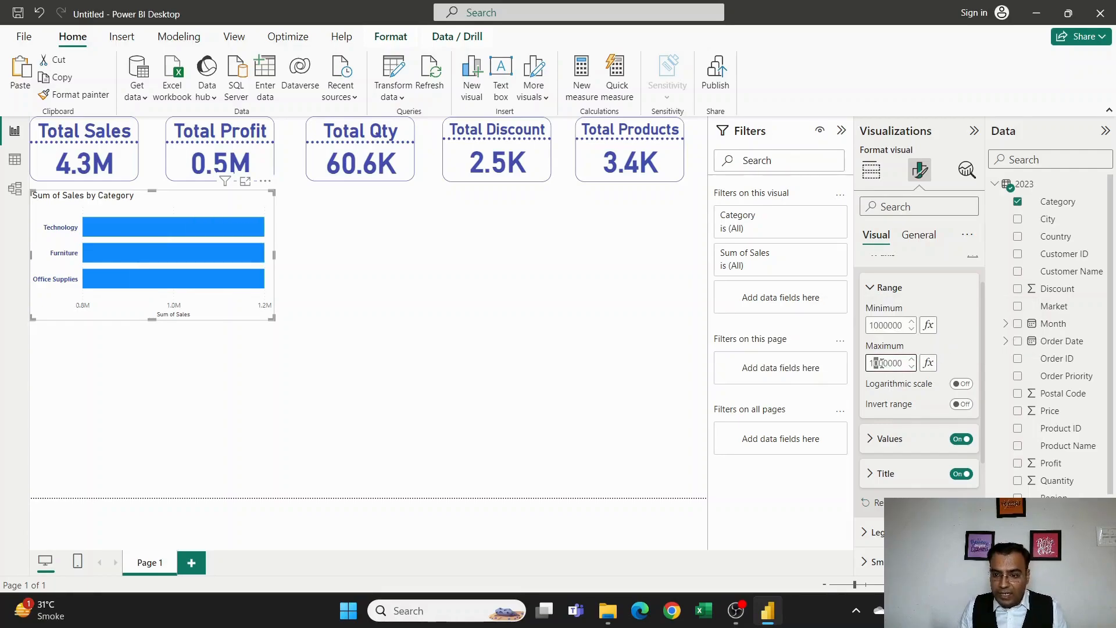
text(5)
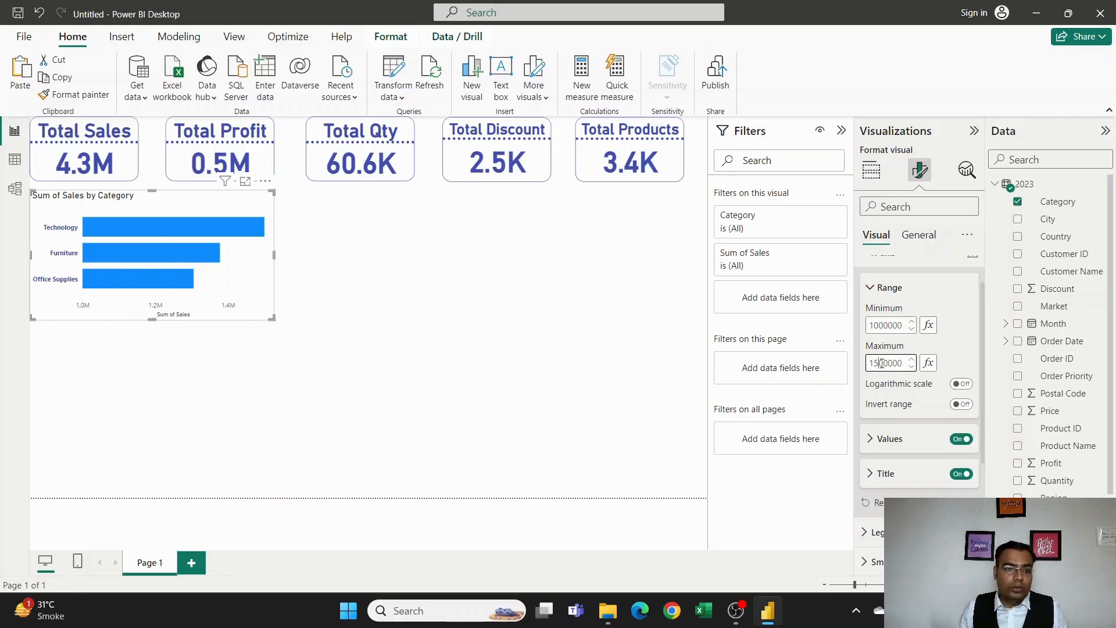
text(2)
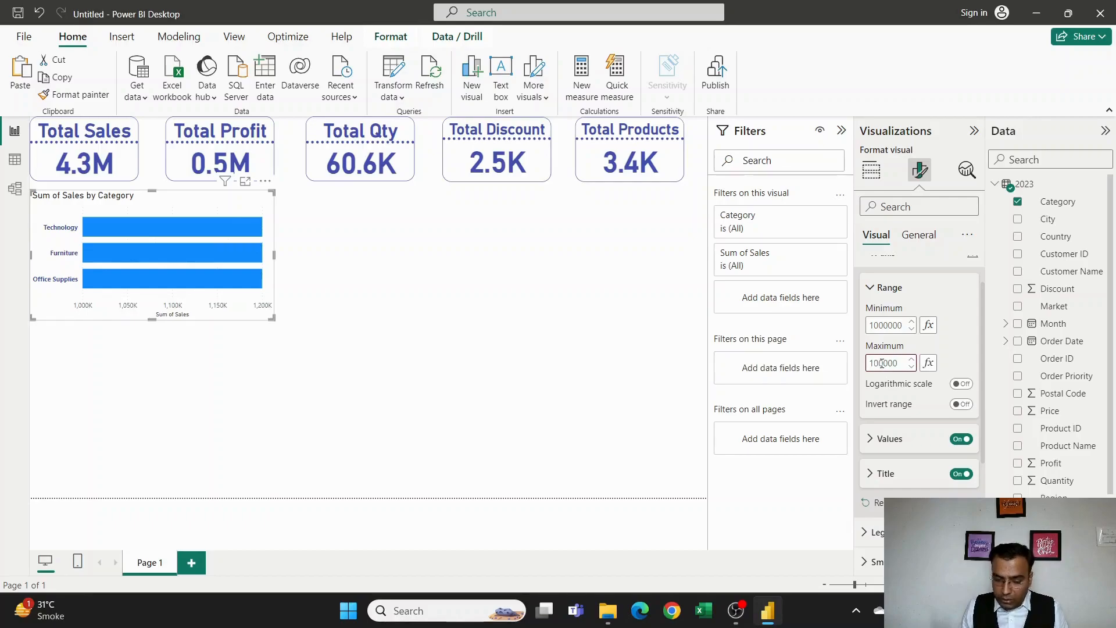
text(3)
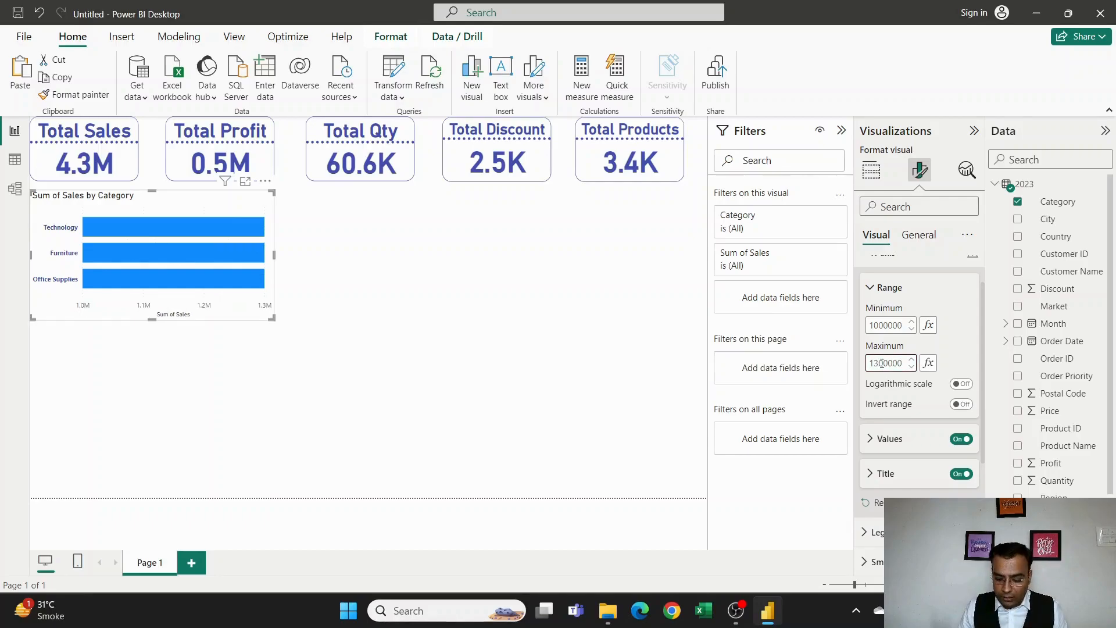
text(5)
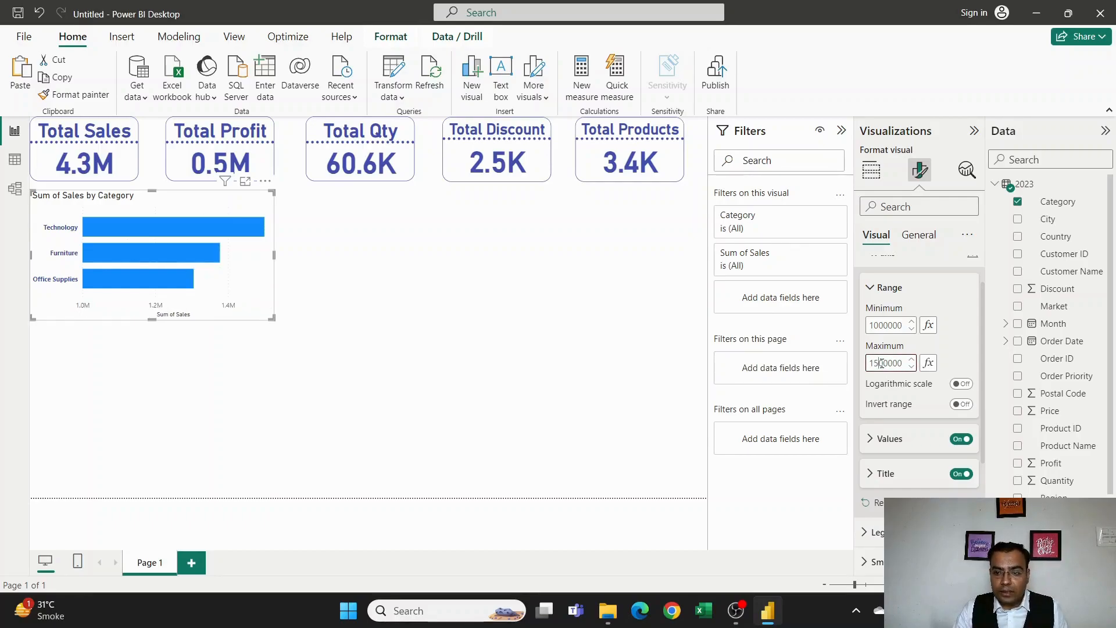
text(6)
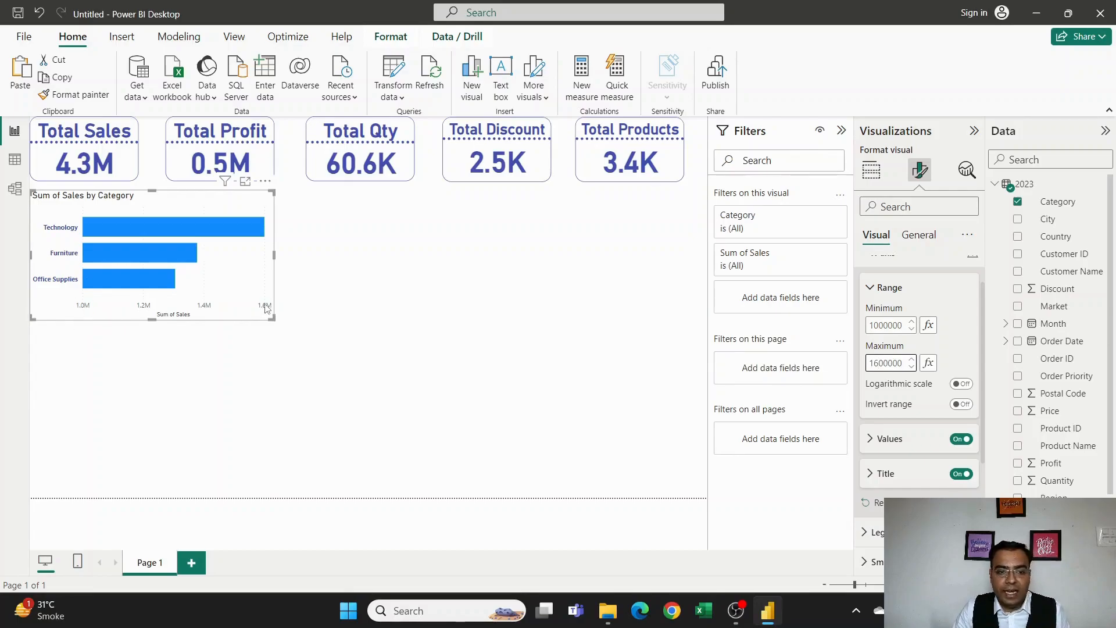
Color the chart's X-axis values with the recent indigo matching the Y-axis labels.
scroll(930, 387, down, 1)
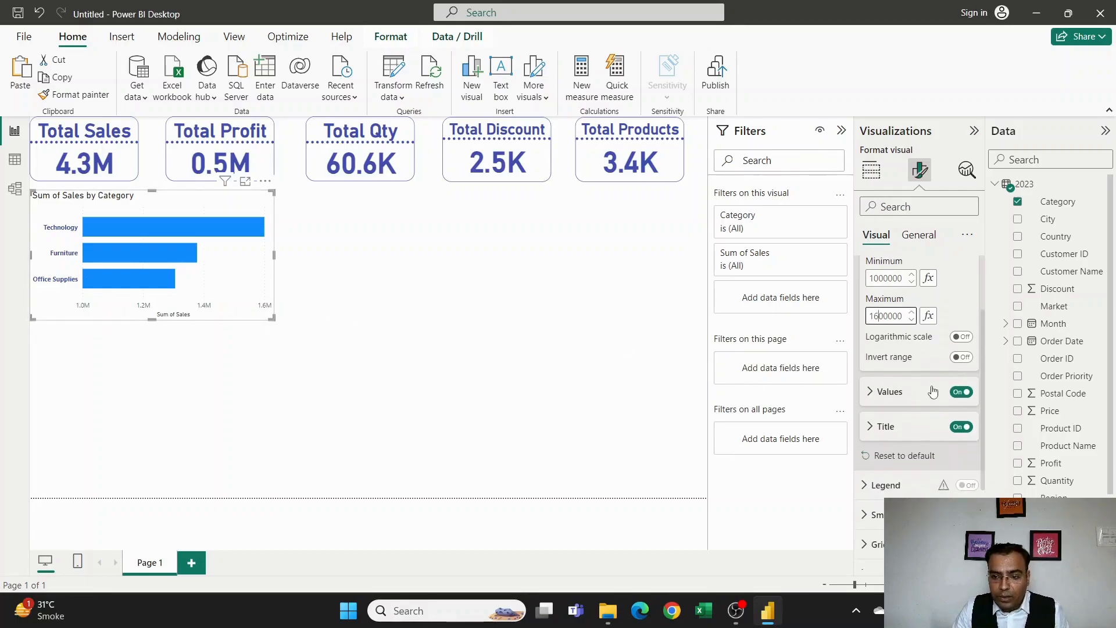
scroll(931, 380, down, 1)
click(876, 348)
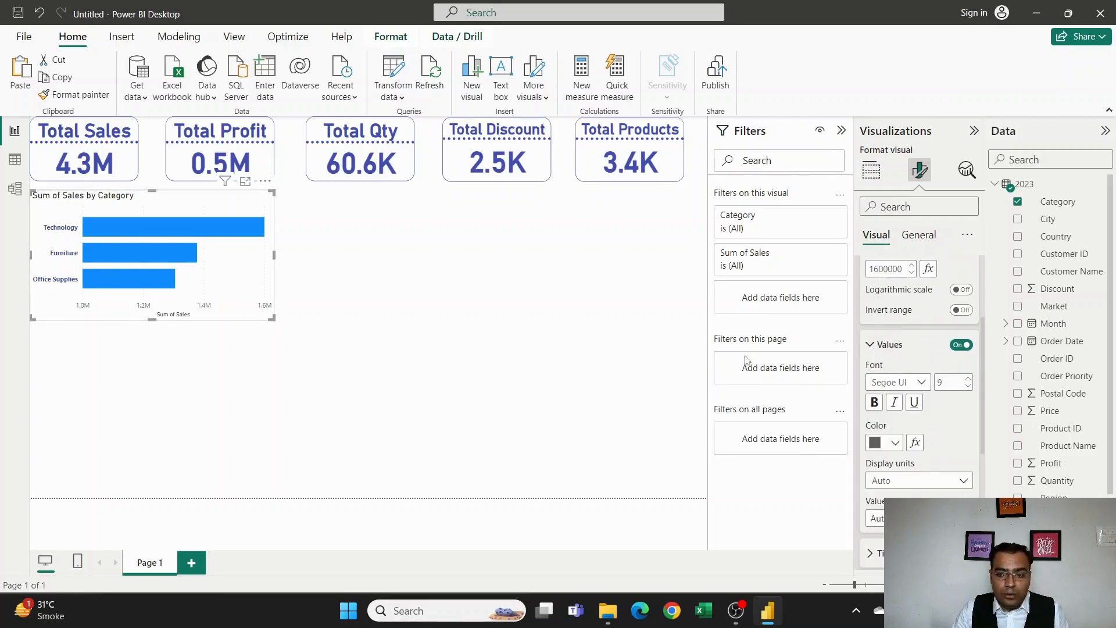
click(895, 443)
click(881, 384)
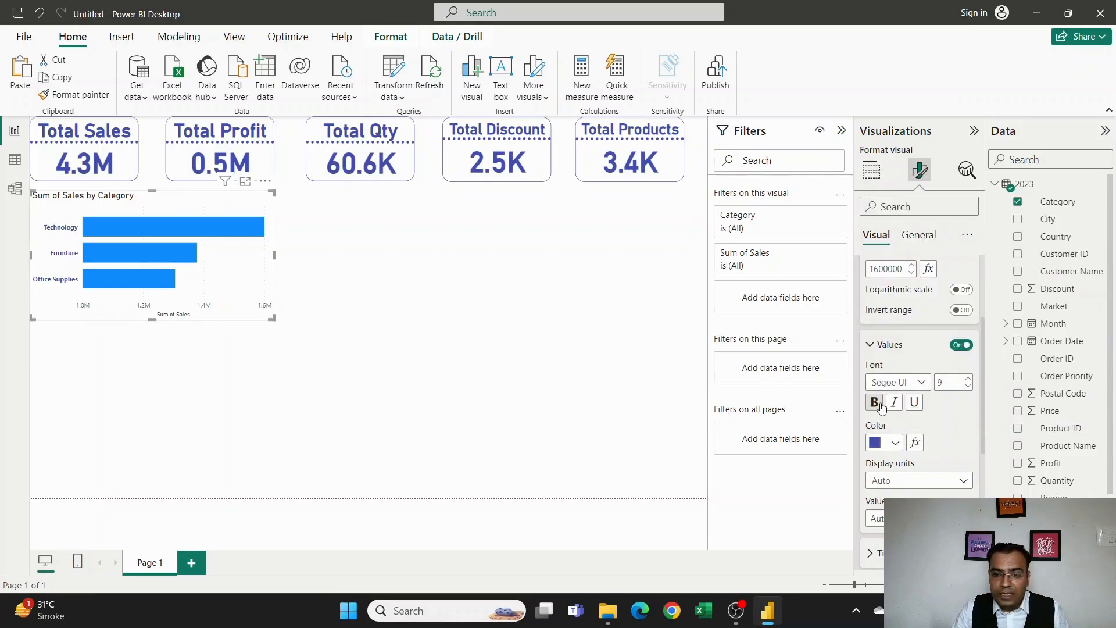
Make the chart's X-axis values bold and set their font size to 10.
click(875, 402)
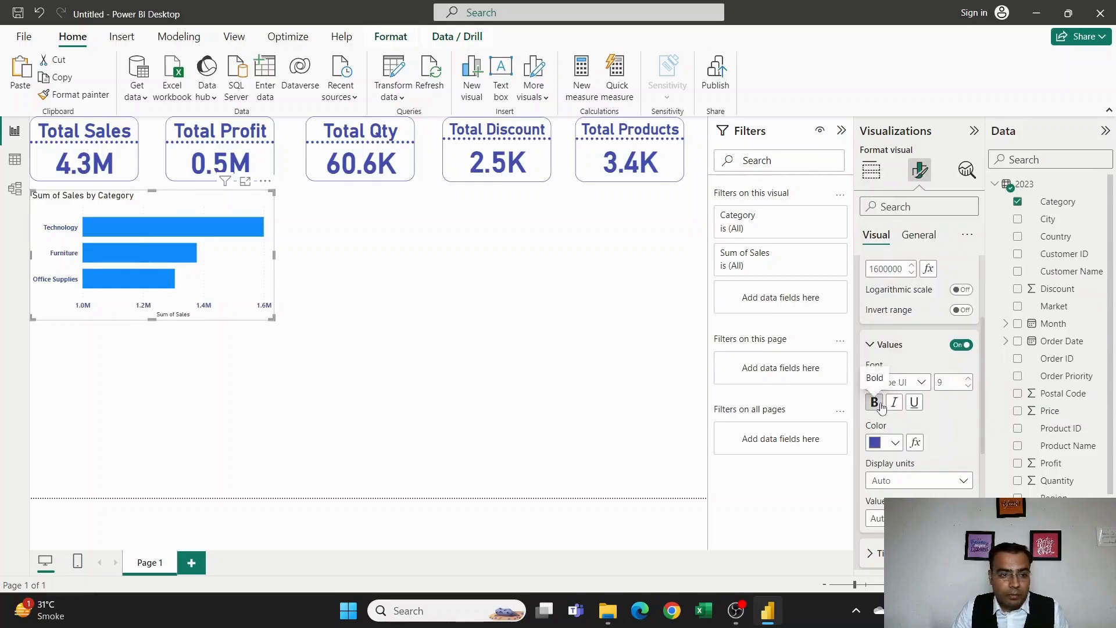
click(968, 379)
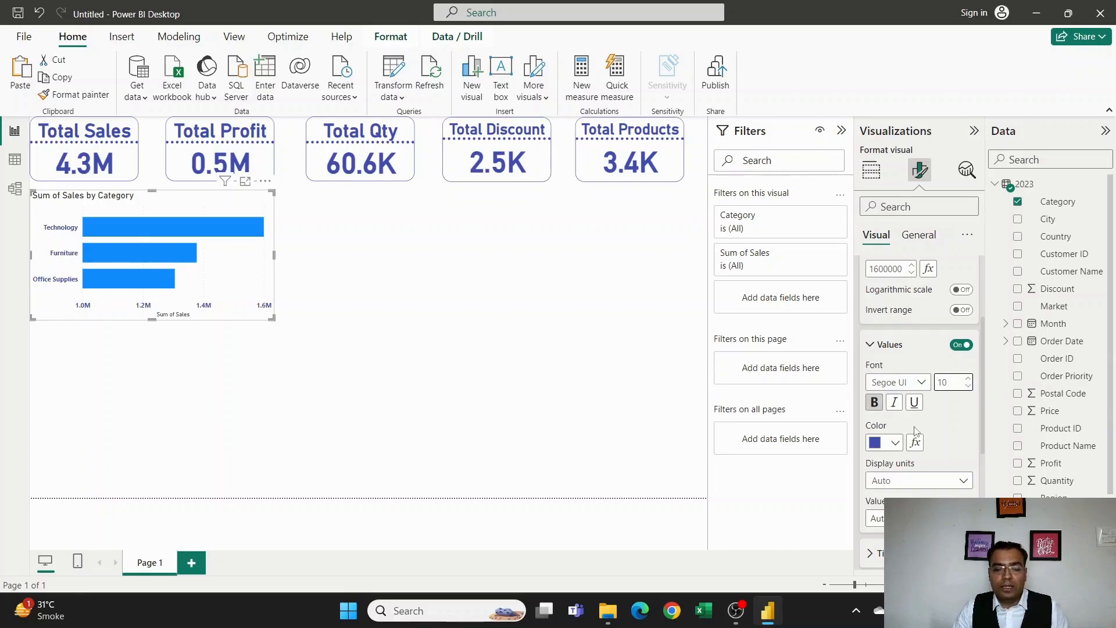
Keep the X-axis display units on Auto and try 0 decimal places for the values, settling on 1.
scroll(951, 429, down, 3)
scroll(951, 429, up, 1)
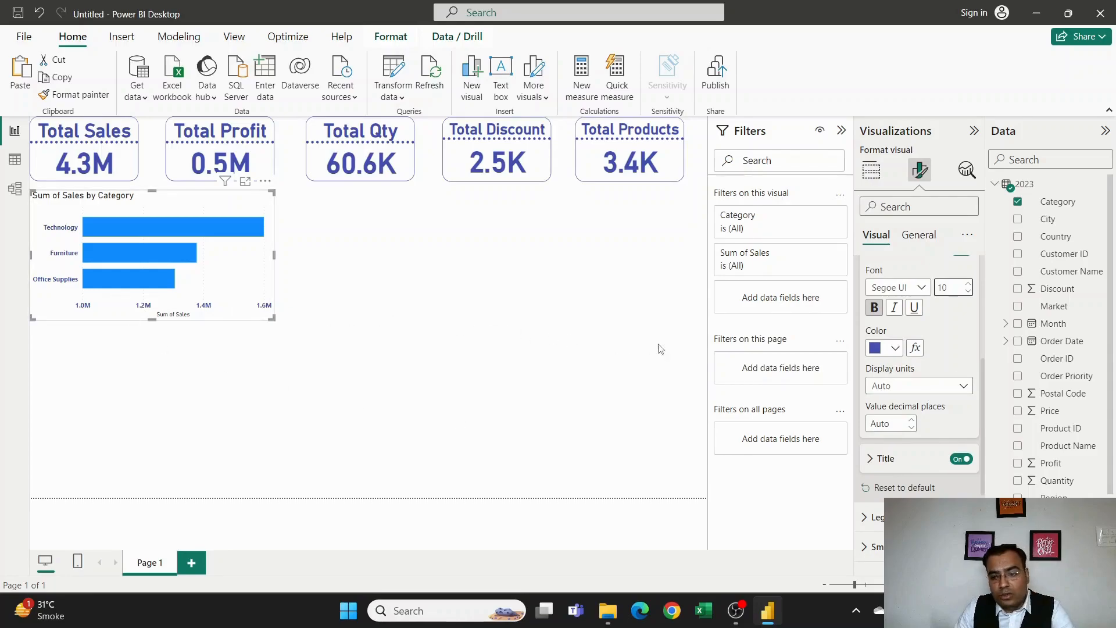
click(894, 385)
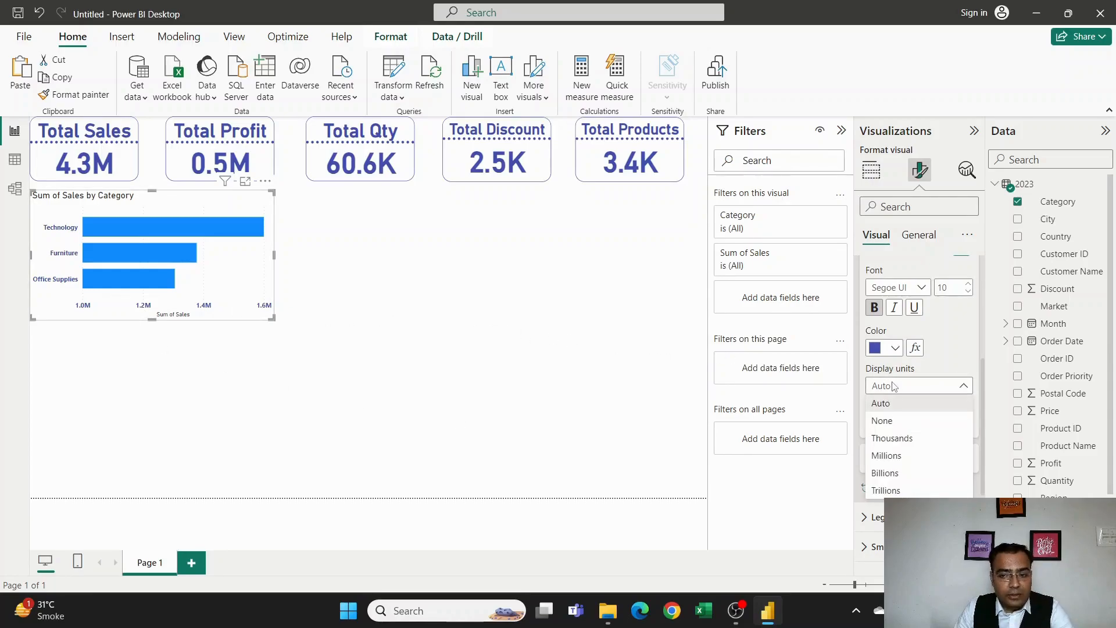
click(893, 387)
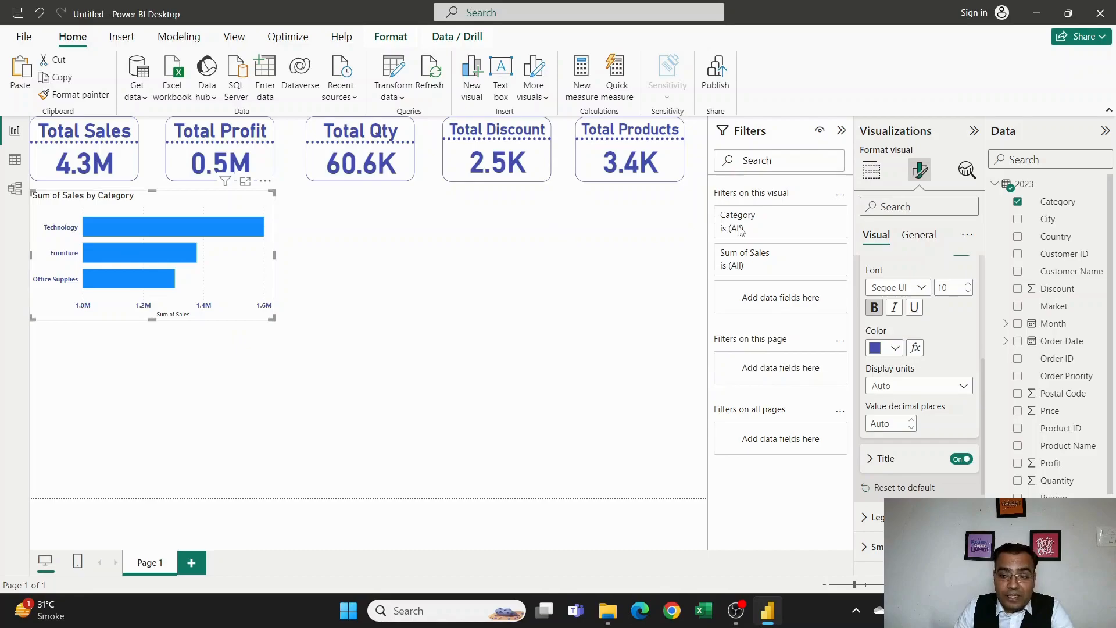
click(911, 428)
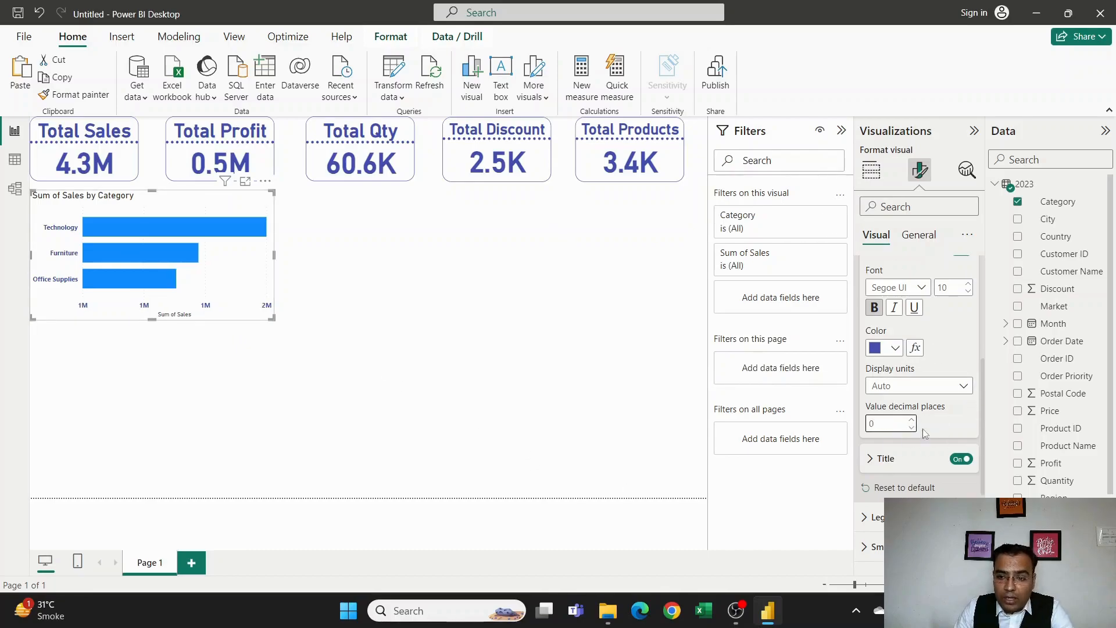
click(912, 420)
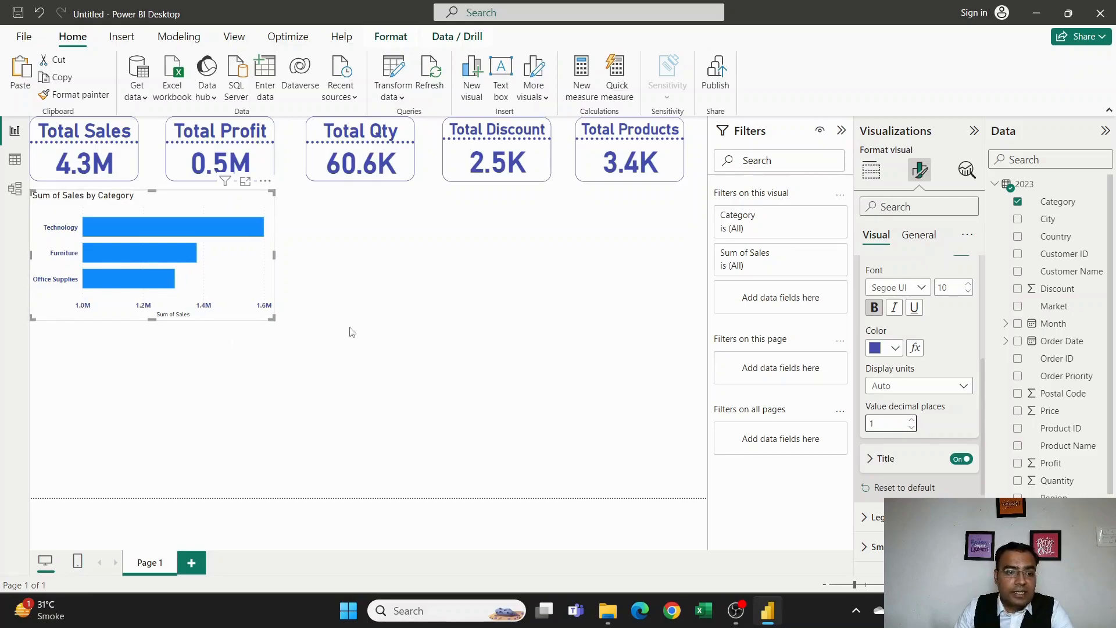
Turn off the chart's X-axis title and collapse the X-axis settings.
scroll(963, 366, down, 3)
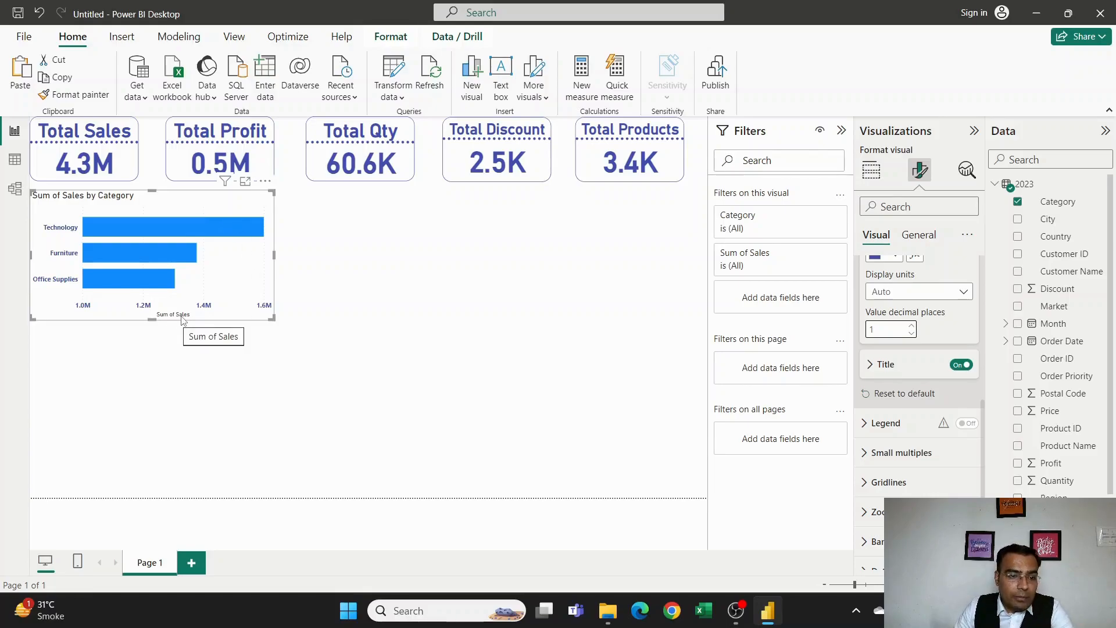
click(960, 365)
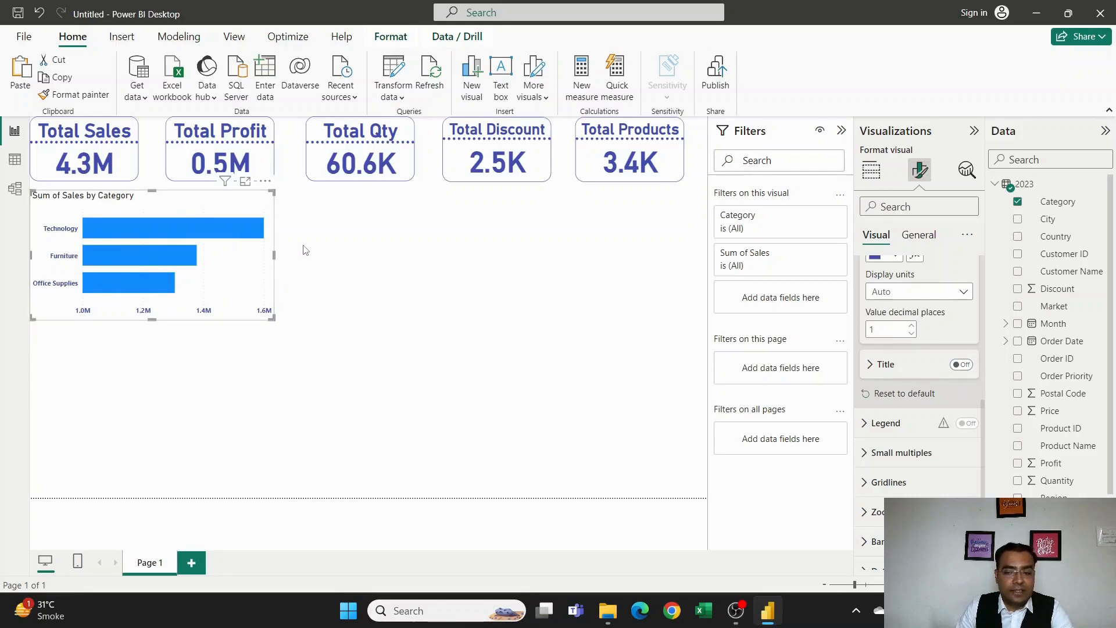
scroll(956, 428, up, 4)
scroll(956, 428, up, 3)
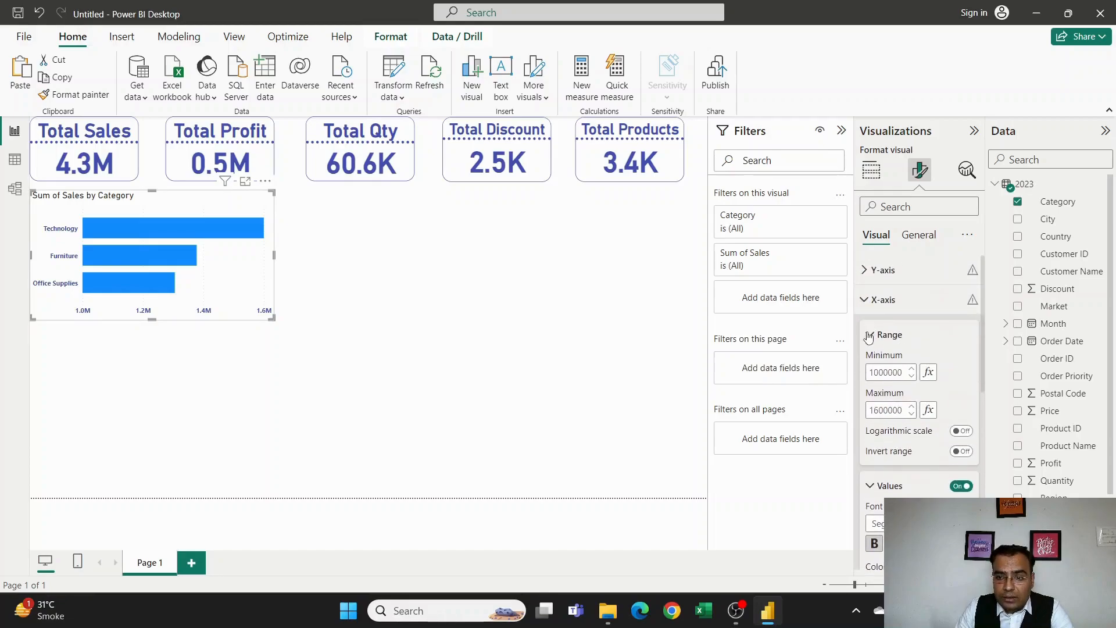
click(869, 335)
click(869, 370)
click(864, 299)
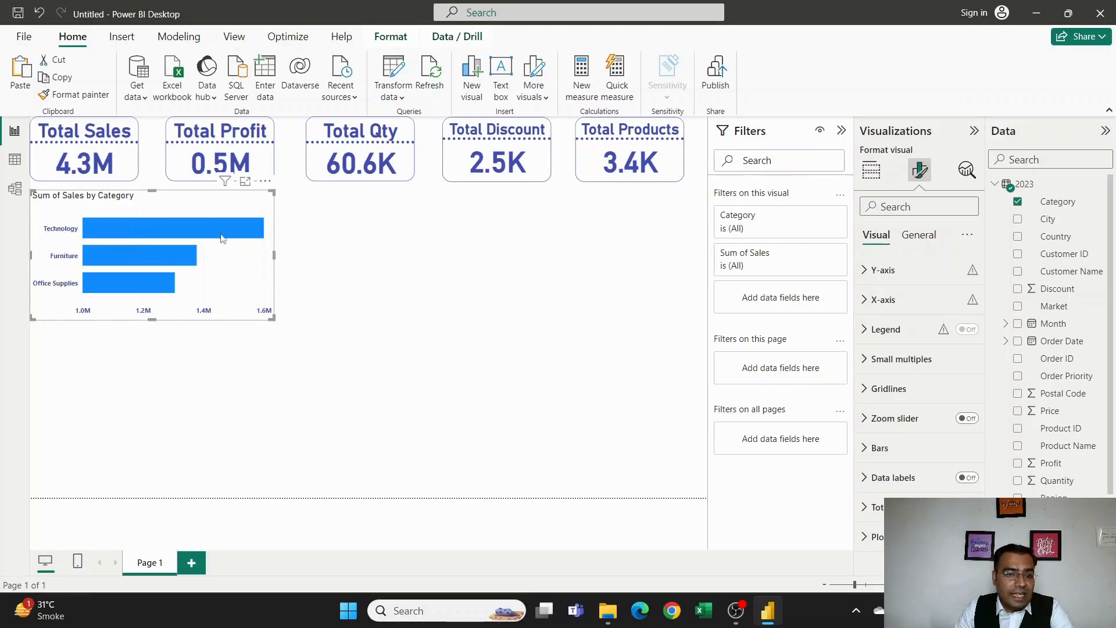
Turn on data labels for the category sales chart.
mouse_move(249, 235)
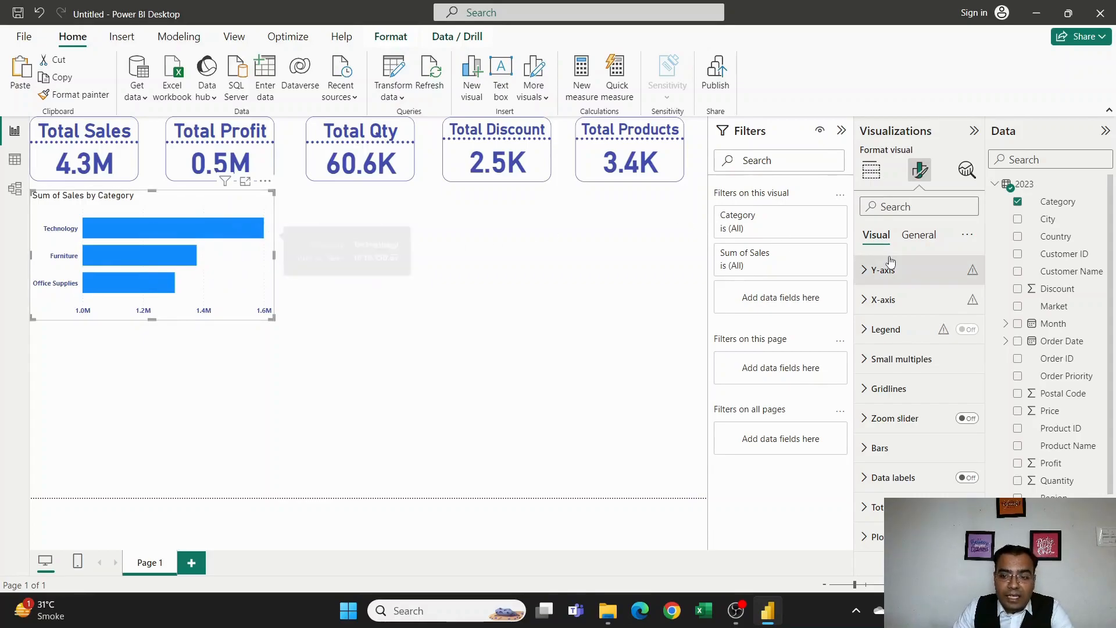
click(967, 478)
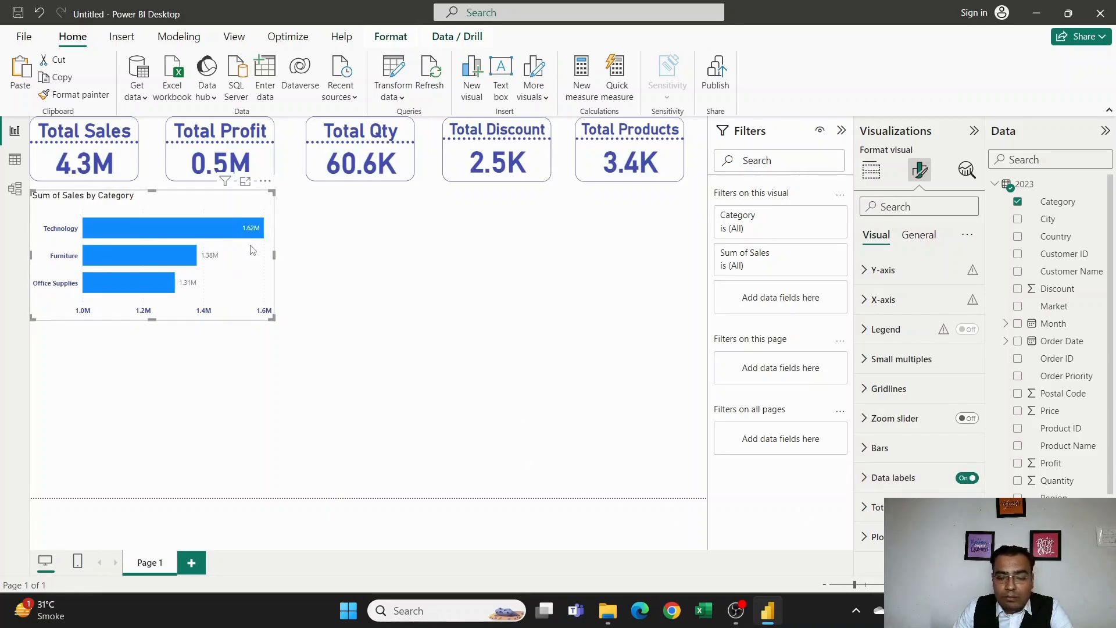
scroll(1003, 393, down, 3)
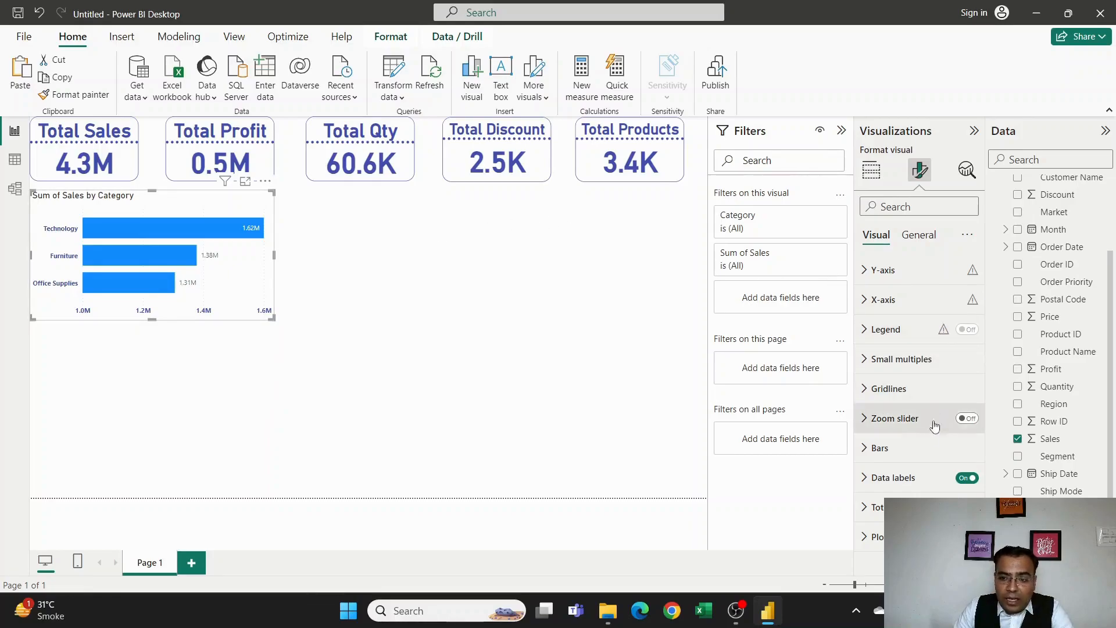
Set the font size of the data label values to 14 and enlarge the chart slightly.
click(875, 477)
scroll(901, 384, down, 5)
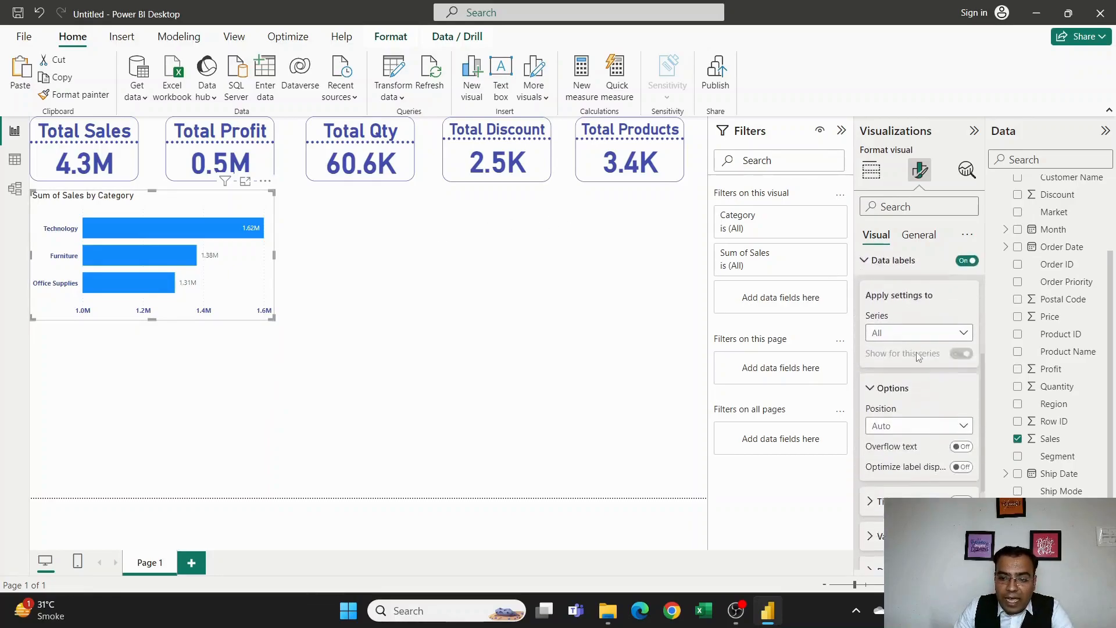
scroll(915, 378, down, 4)
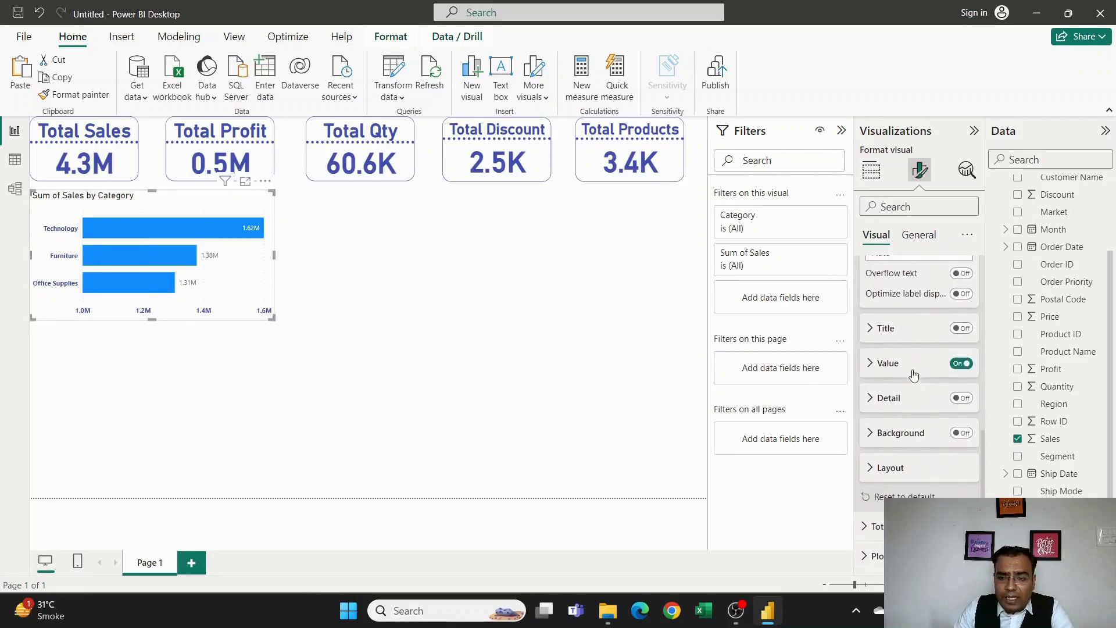
click(875, 364)
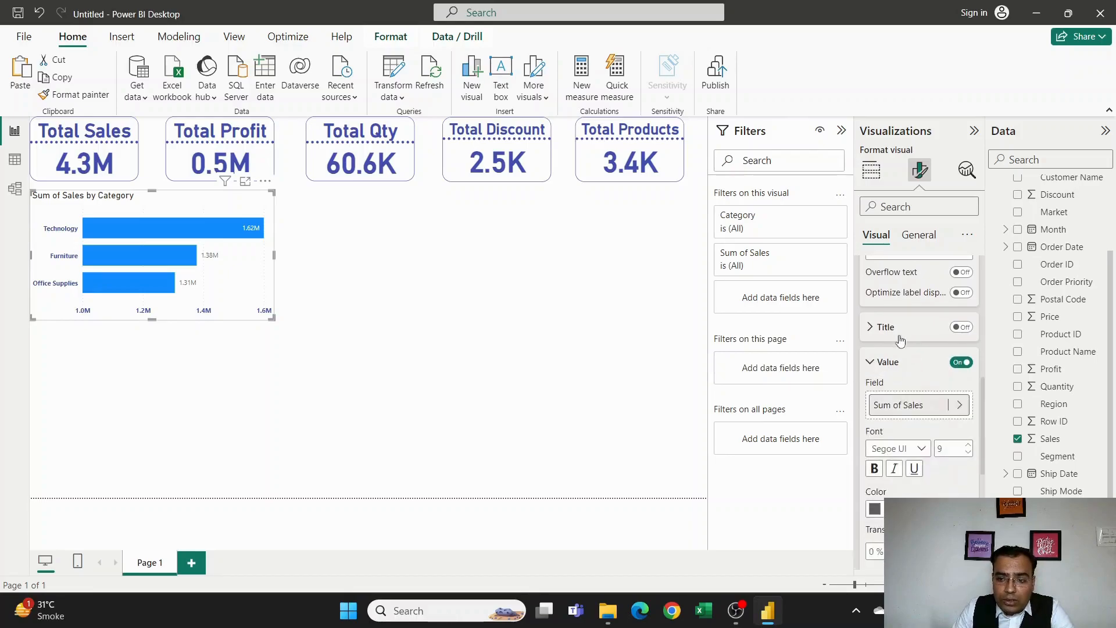
click(966, 447)
click(966, 445)
drag(272, 318, 299, 329)
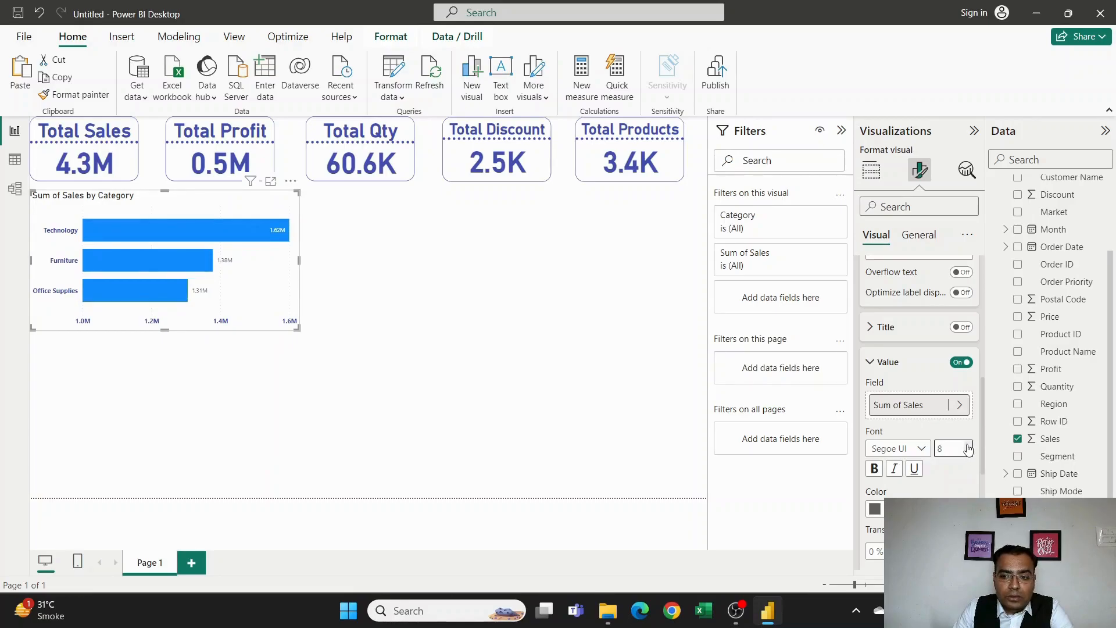
click(968, 444)
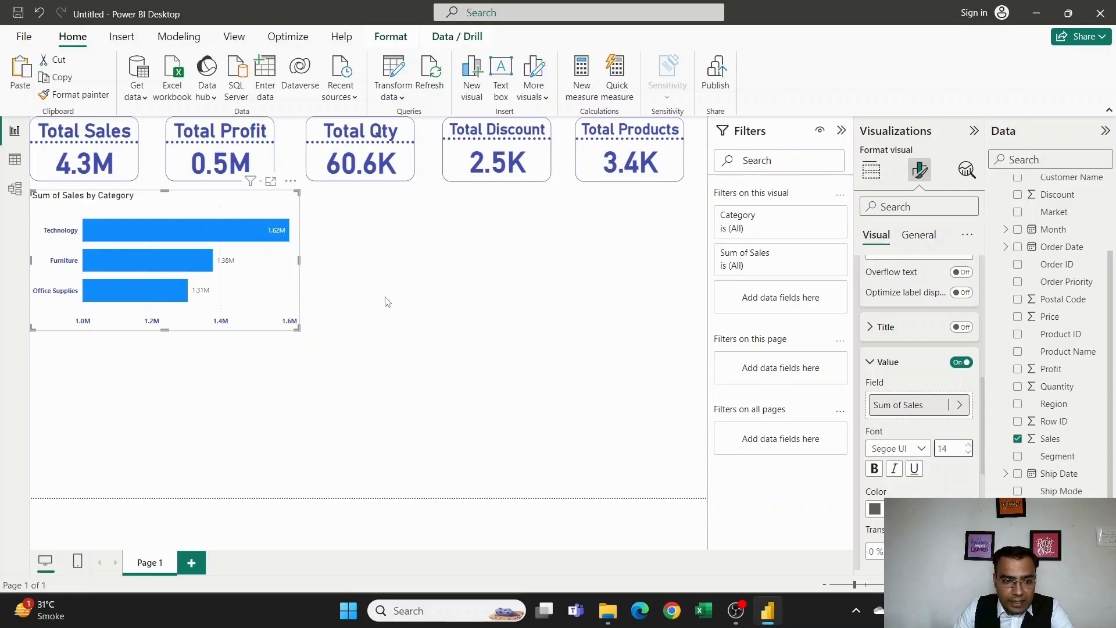
Make the data label values bold and narrow the chart to roughly the combined width of the Total Sales and Total Profit cards.
mouse_move(301, 331)
mouse_down()
mouse_move(281, 321)
mouse_move(293, 328)
mouse_up()
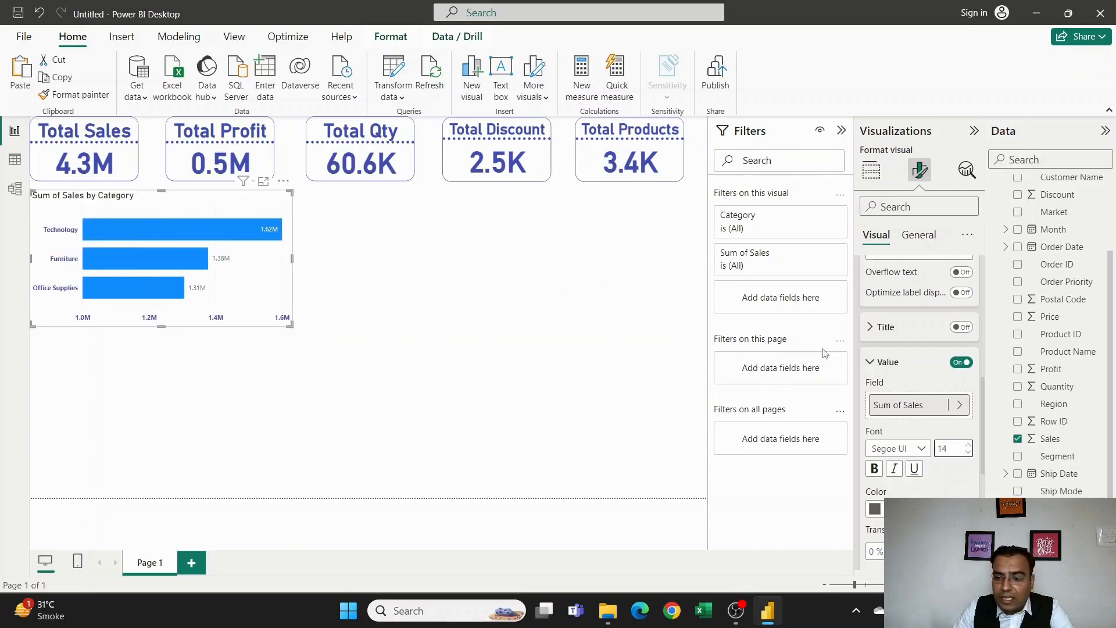
click(874, 468)
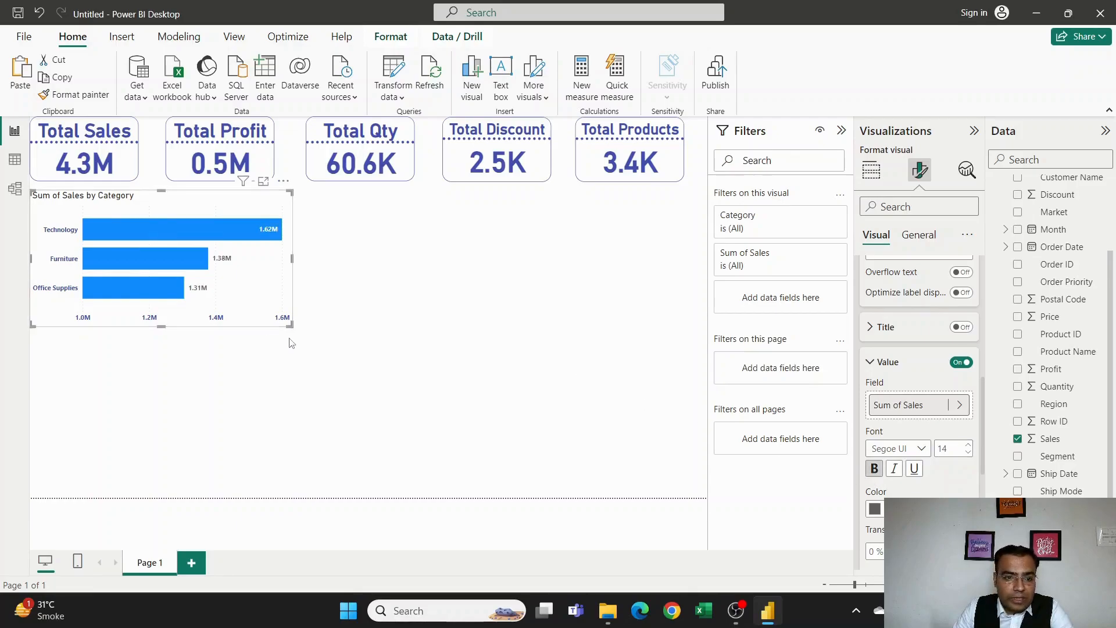
drag(290, 327, 282, 329)
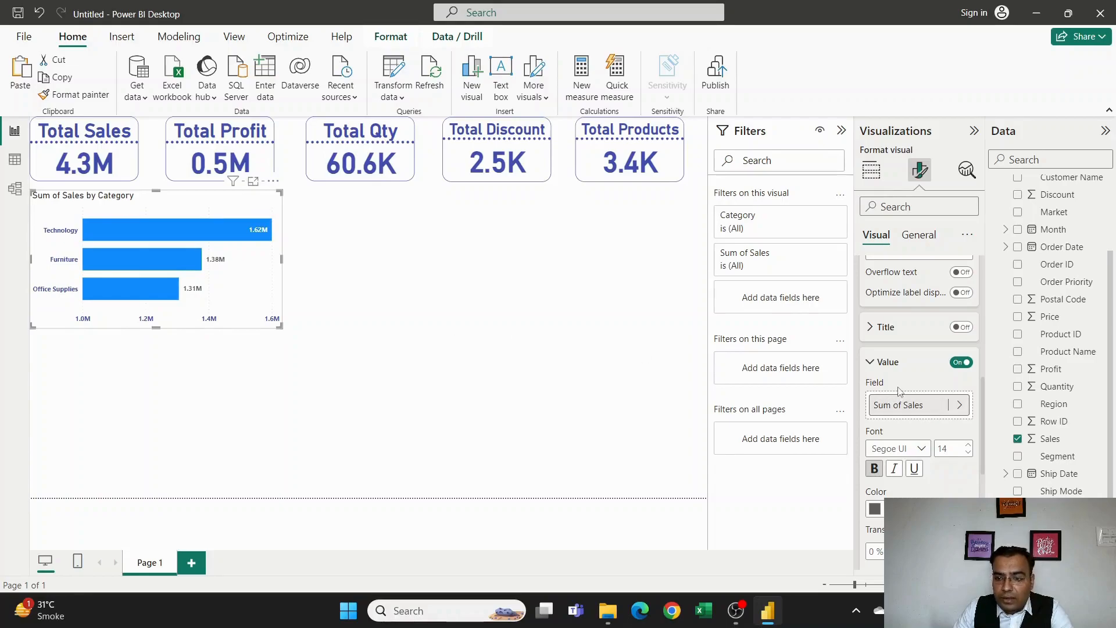
click(886, 361)
scroll(902, 353, up, 2)
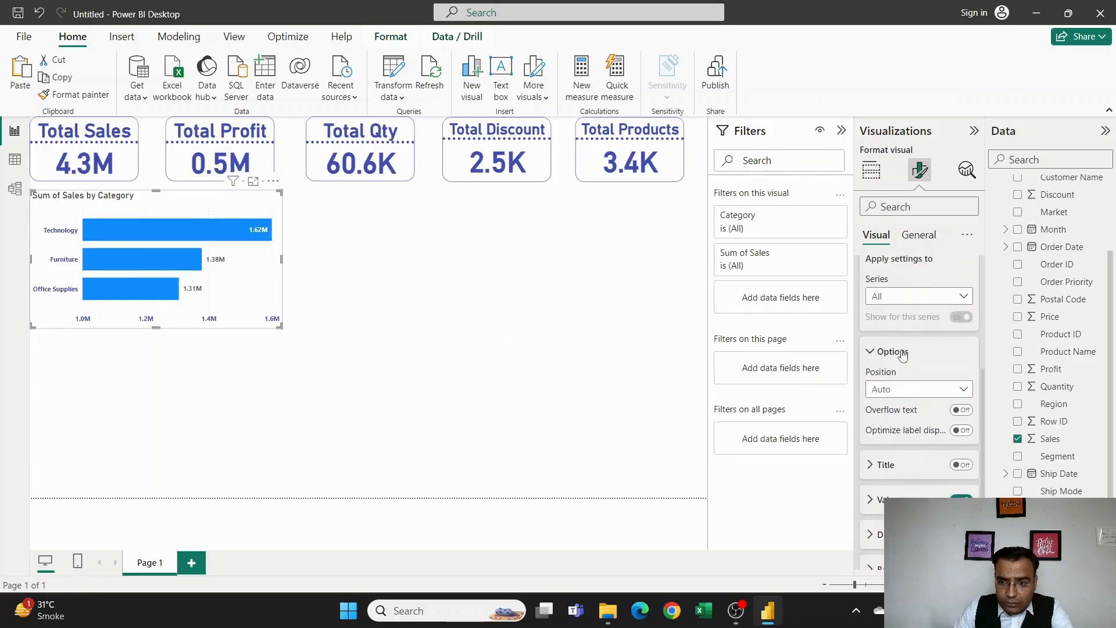
click(870, 356)
scroll(869, 359, up, 3)
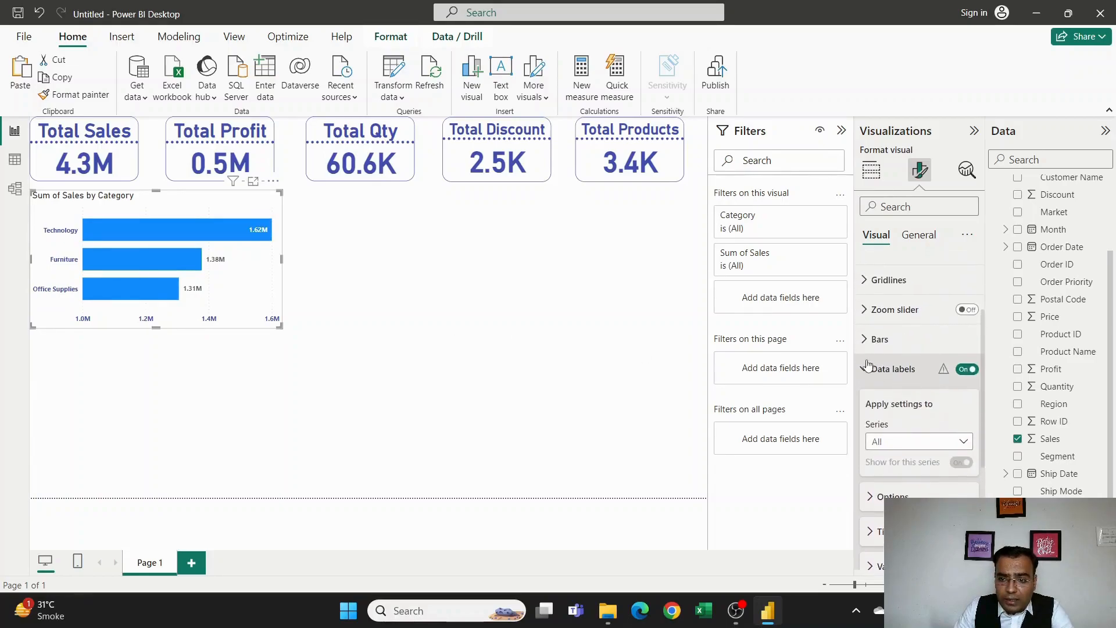
click(869, 363)
scroll(869, 363, up, 3)
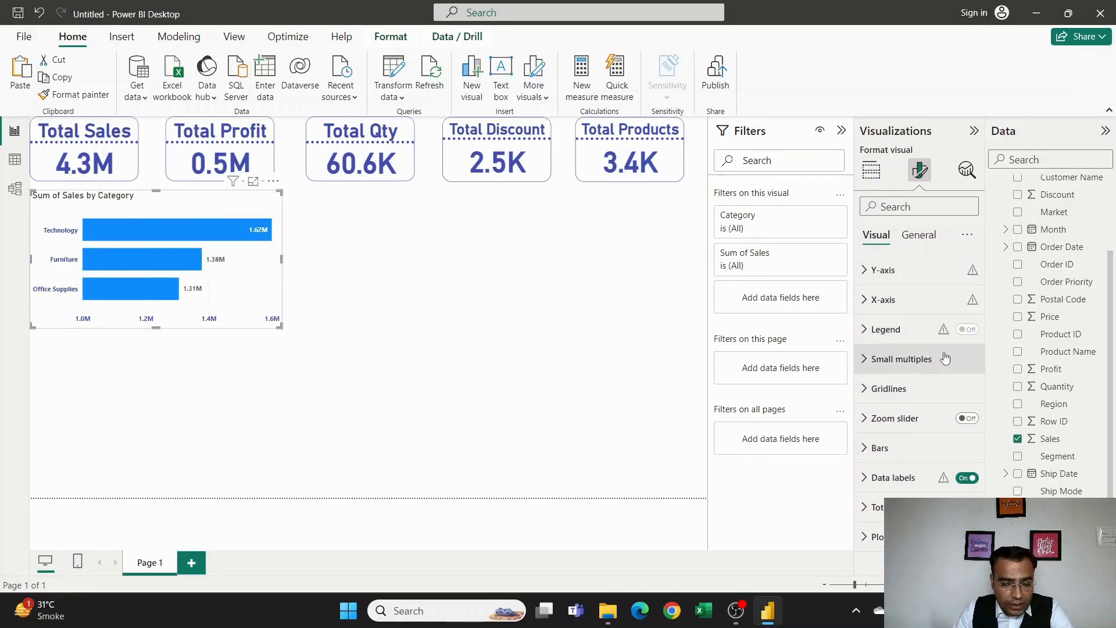
Change the chart's title text to Category Wise Sales.
click(920, 238)
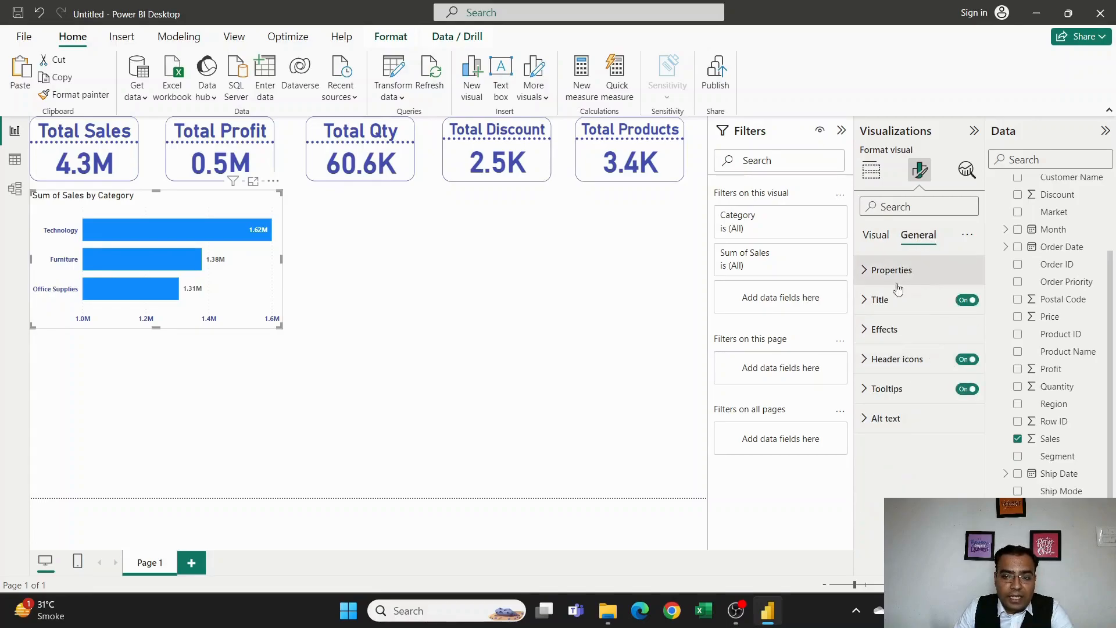
click(875, 301)
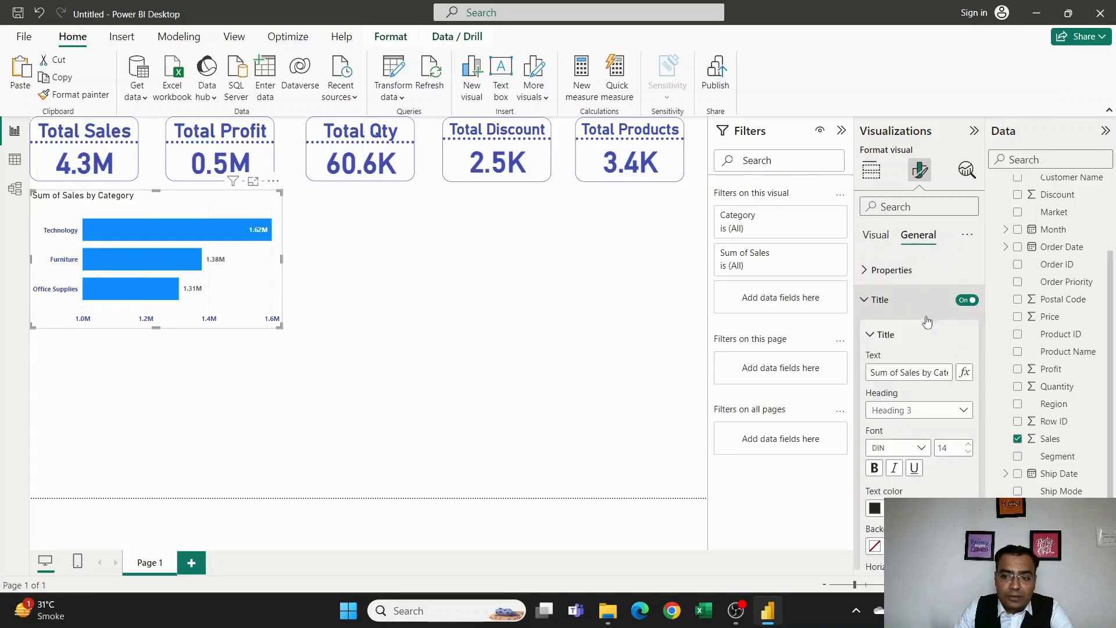
click(921, 372)
key(ctrl+a)
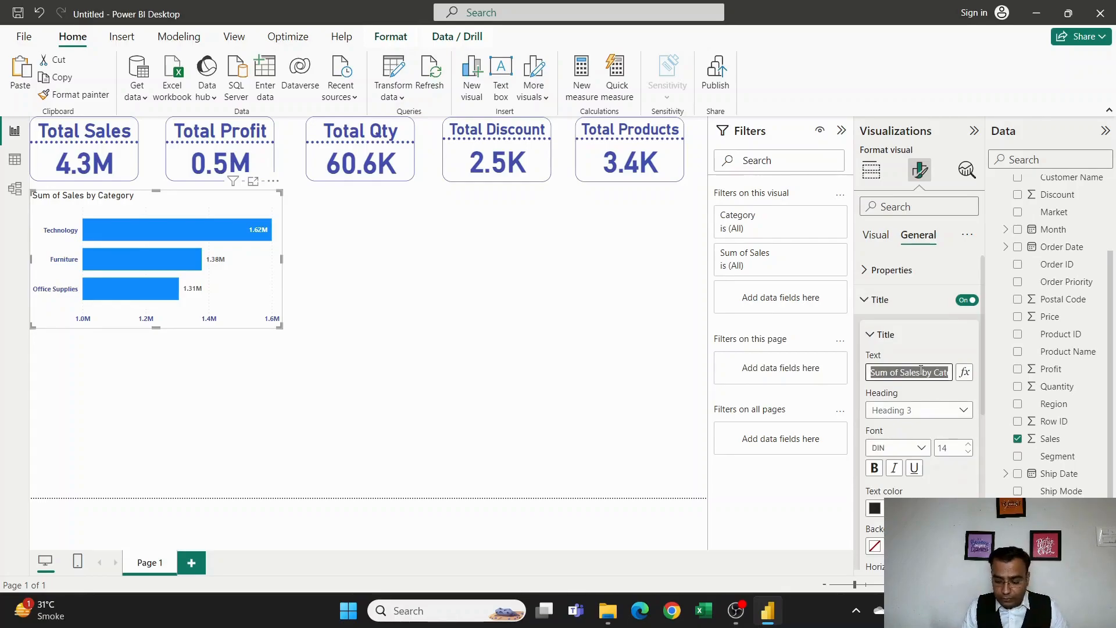
text(cA)
key(BackSpace)
key(BackSpace)
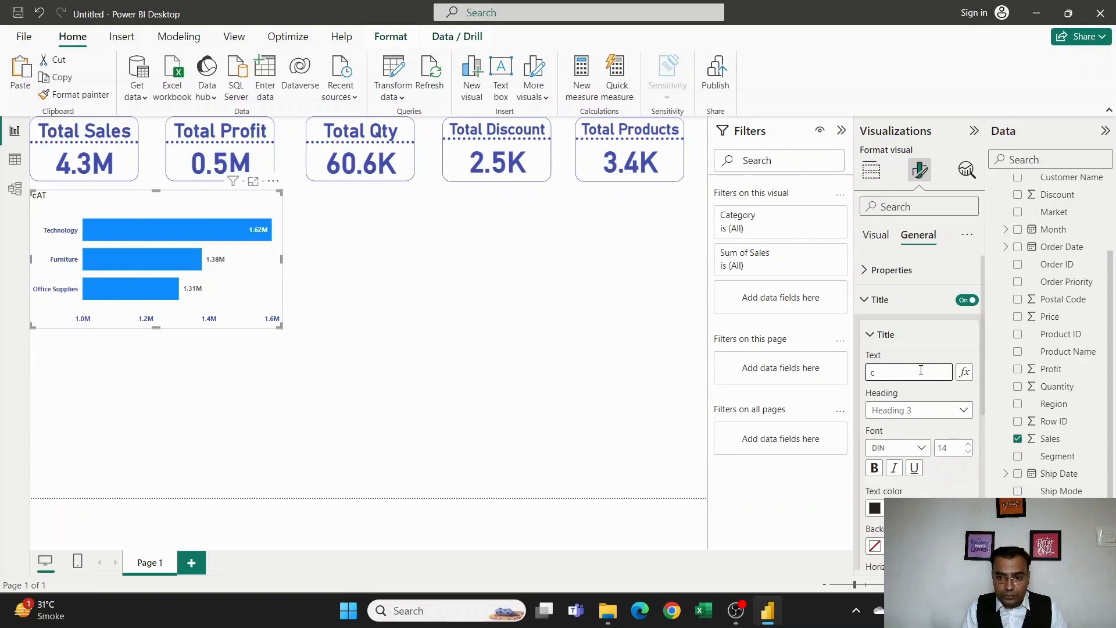
text(Category Wise Sal)
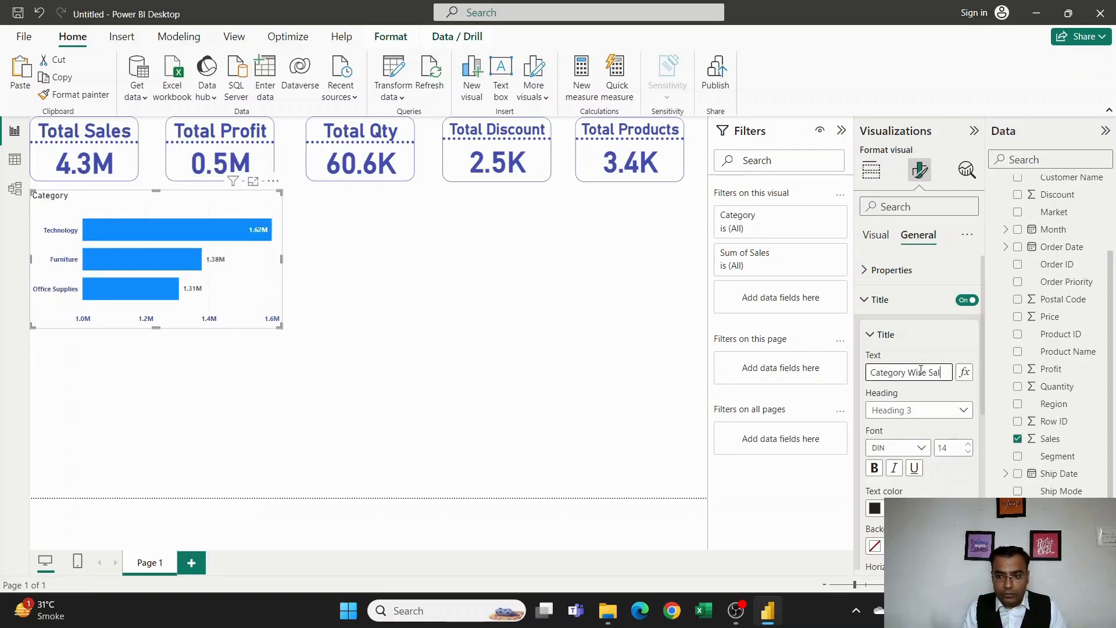
text(es)
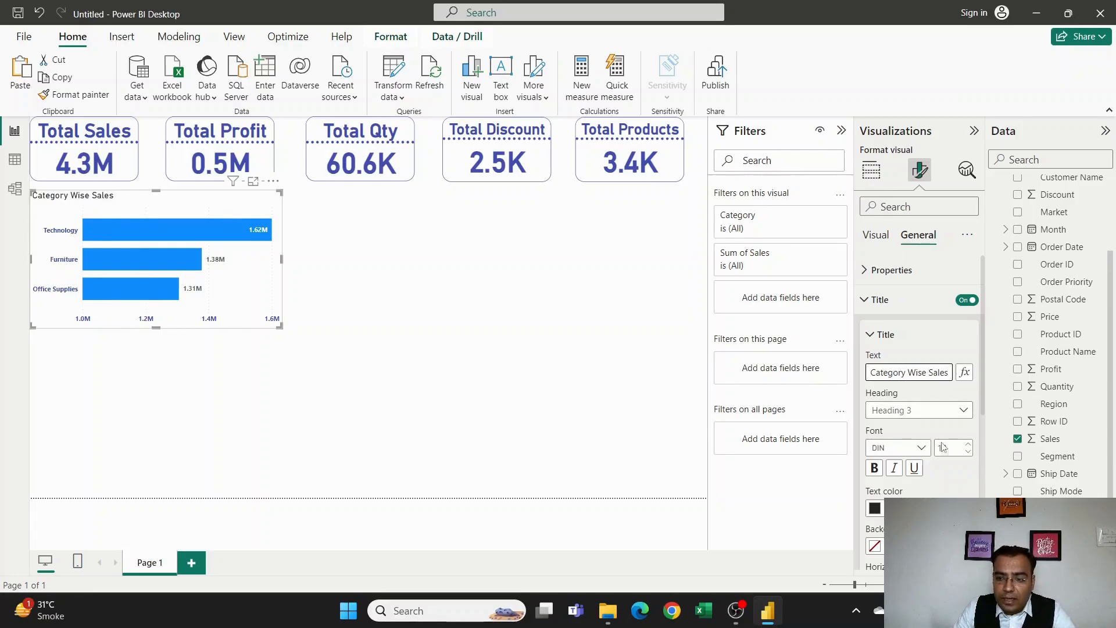
Set the chart title's font size to 23 and make it bold.
click(968, 444)
click(967, 445)
click(968, 445)
click(967, 444)
click(967, 445)
click(967, 444)
click(967, 445)
click(967, 445)
click(968, 445)
click(968, 445)
click(968, 444)
click(968, 450)
click(968, 449)
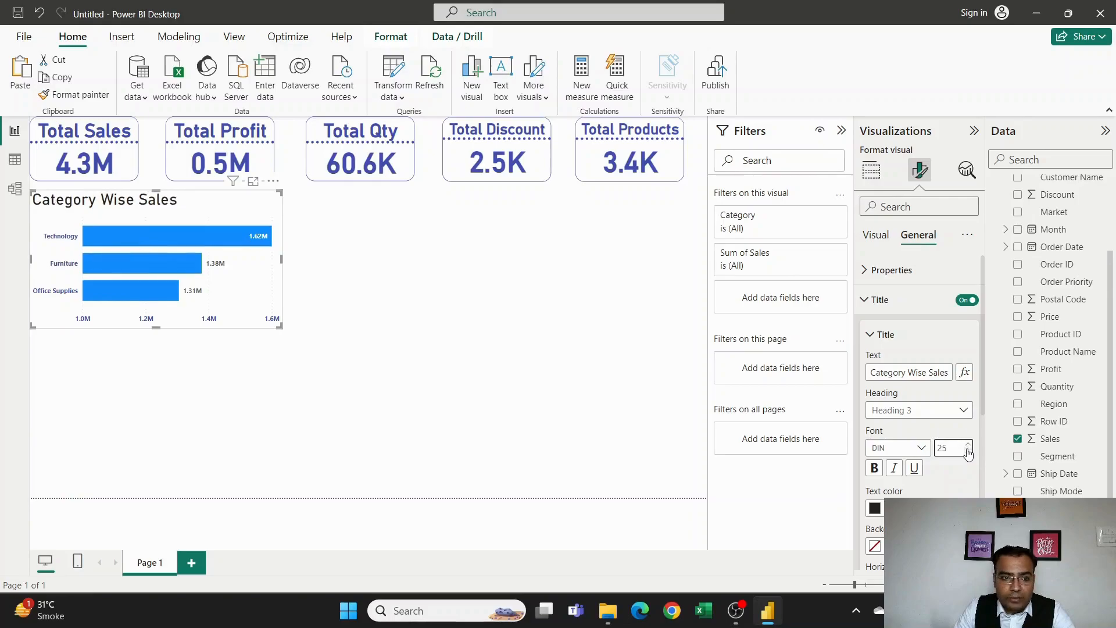
click(875, 467)
Color the chart title indigo to match the KPI cards and center it horizontally.
scroll(875, 453, down, 1)
click(895, 461)
click(890, 227)
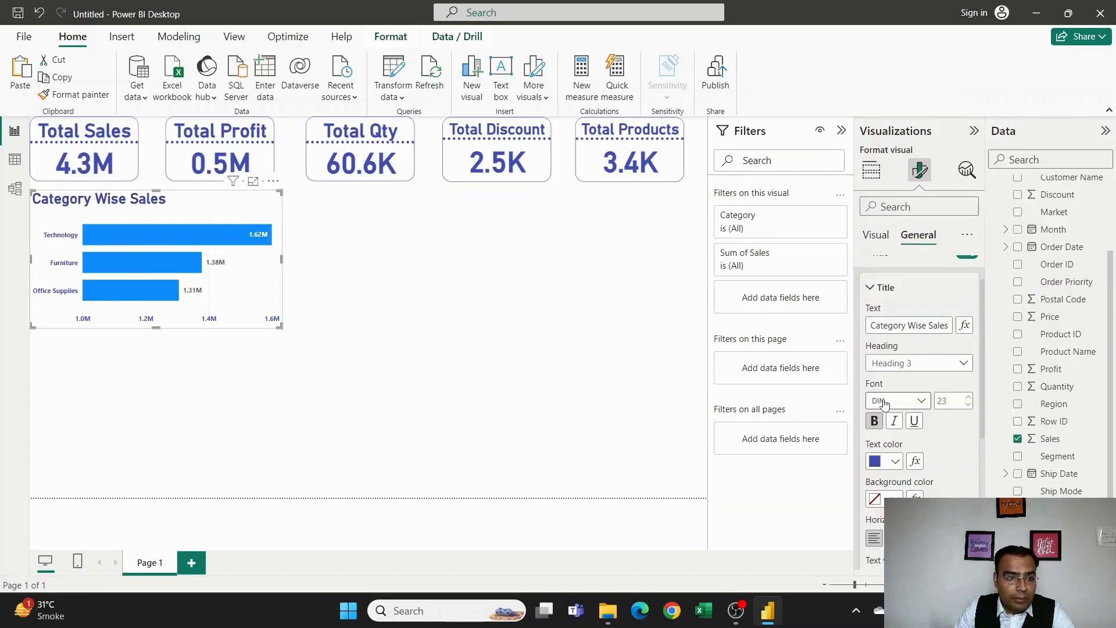
click(895, 537)
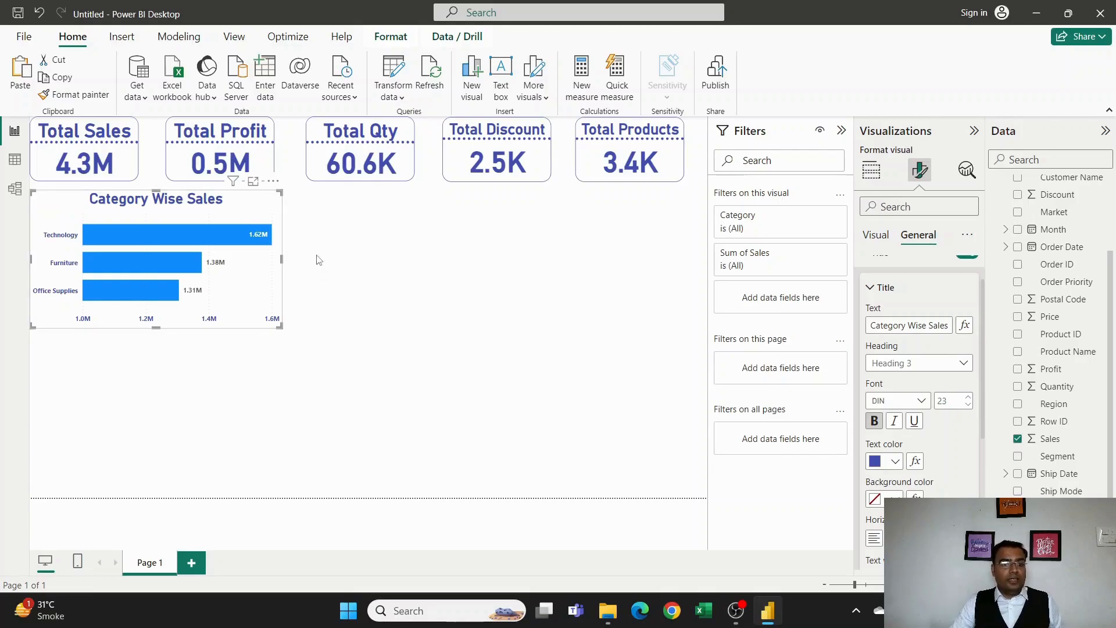
Make the Category Wise Sales chart slightly taller by extending its lower edge.
drag(280, 325, 280, 331)
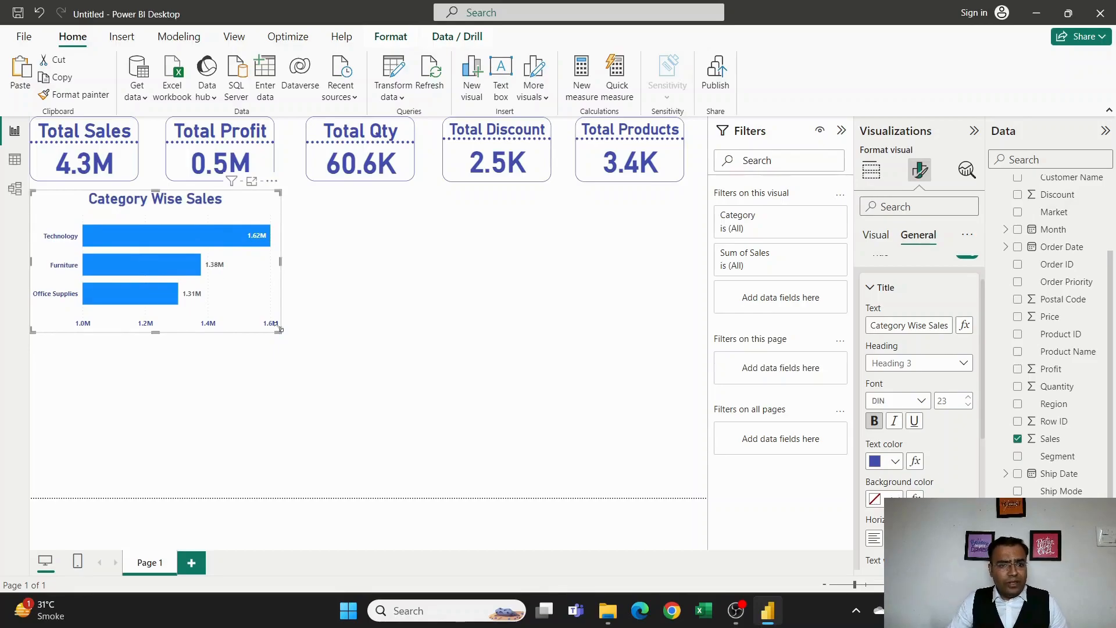
Shrink the Category Wise Sales chart slightly in width and height and collapse its title settings.
drag(276, 326, 271, 324)
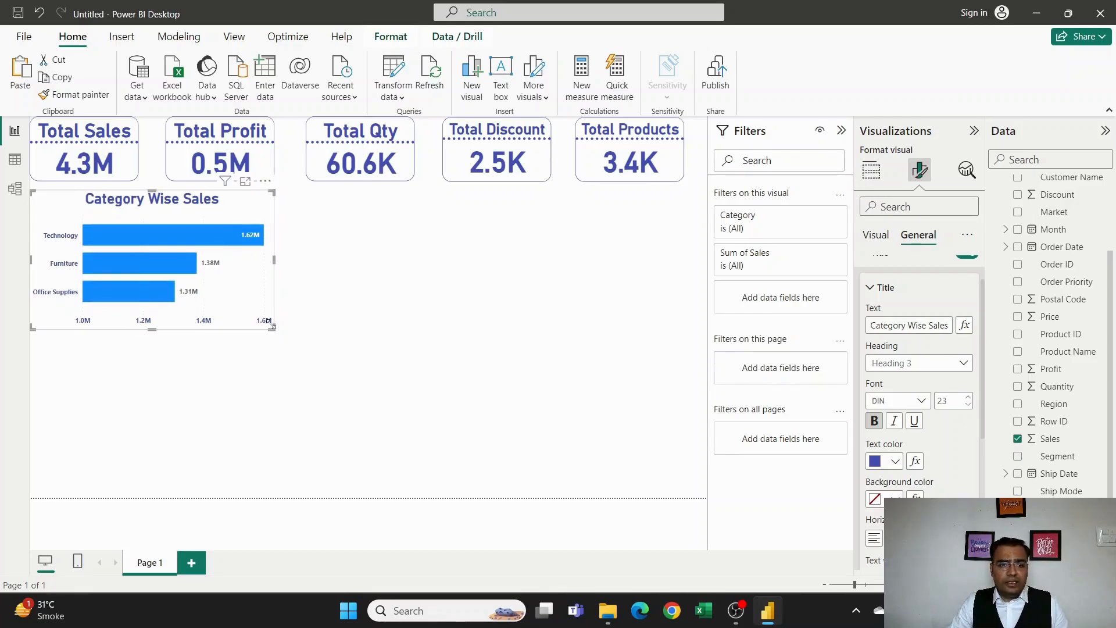
click(871, 287)
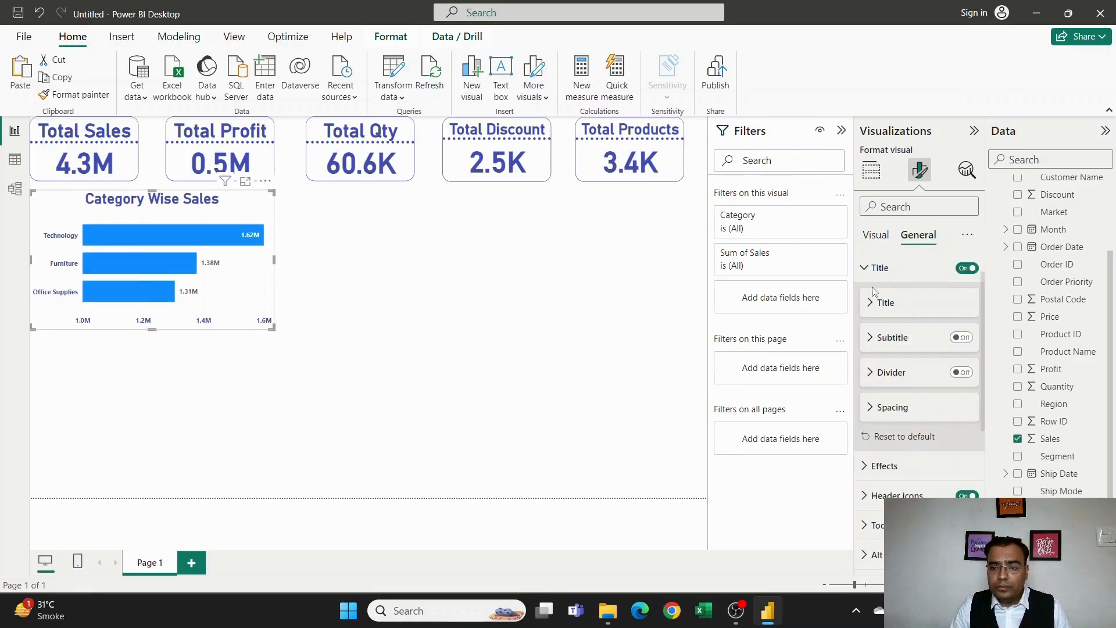
scroll(911, 311, up, 1)
click(907, 299)
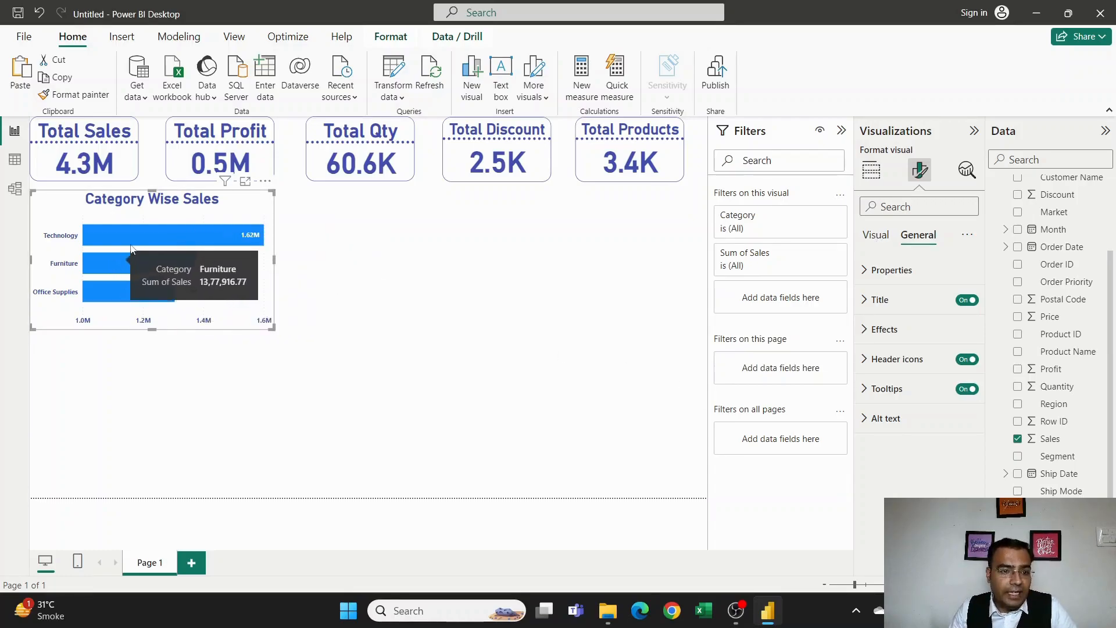
Find the bar formatting settings and color only the Technology bar light orange.
click(901, 203)
text(bar)
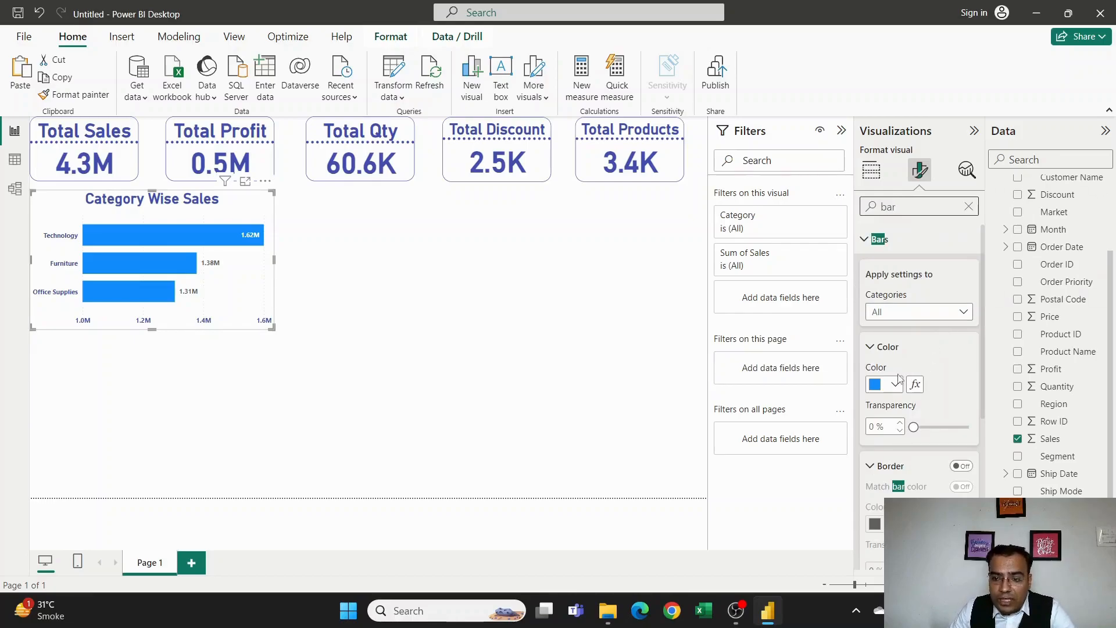
click(903, 322)
click(899, 346)
click(894, 385)
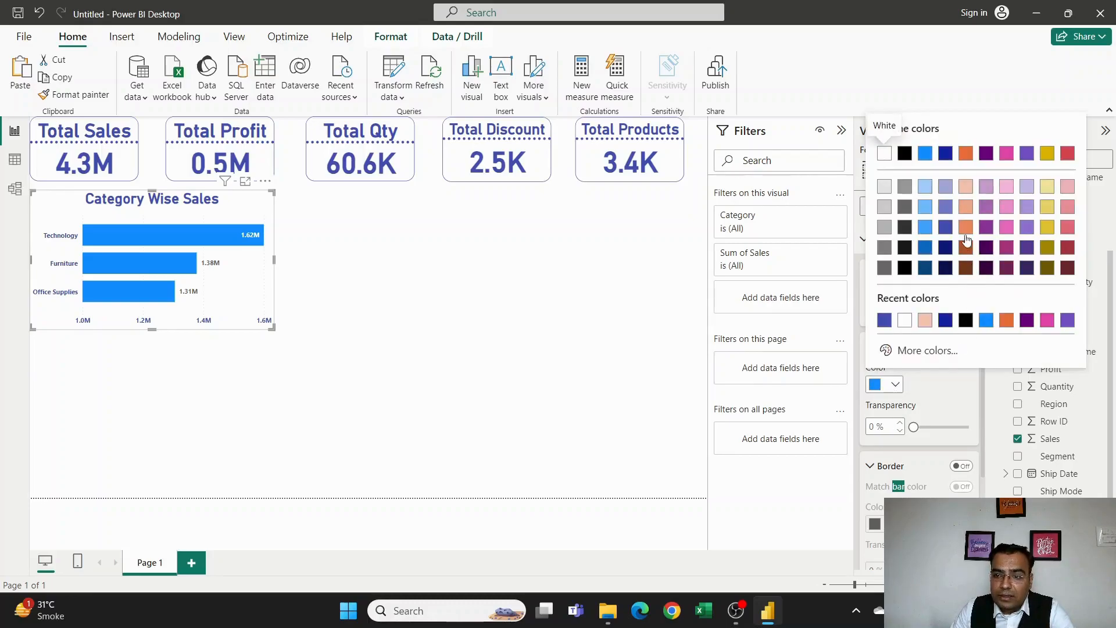
click(965, 230)
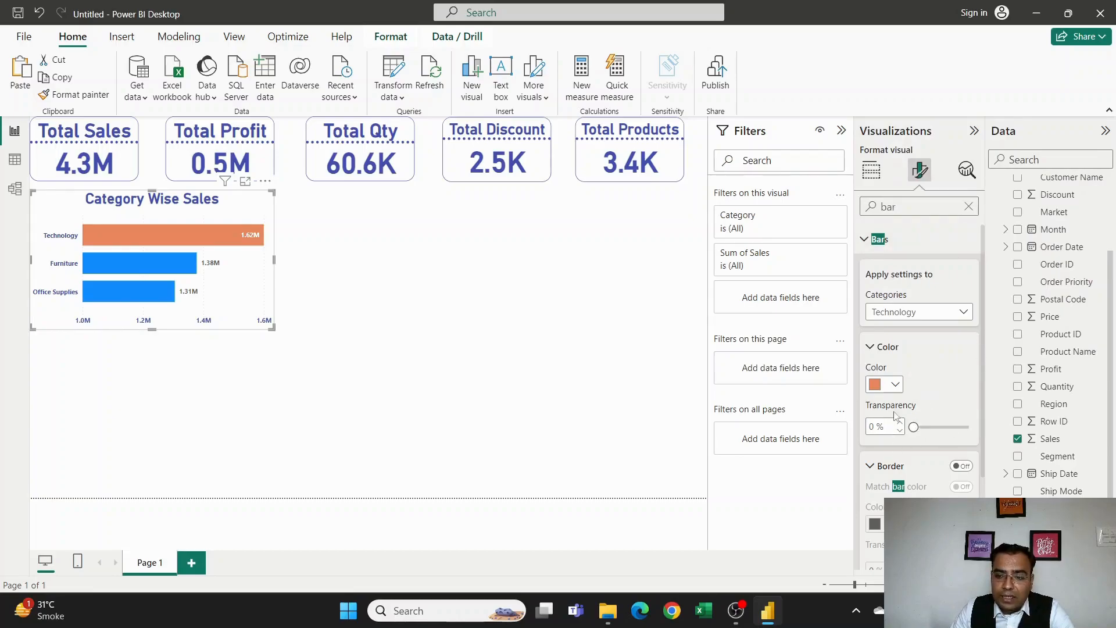
Color the Office Supplies bar purple and clear the formatting search.
click(910, 322)
click(910, 381)
click(895, 385)
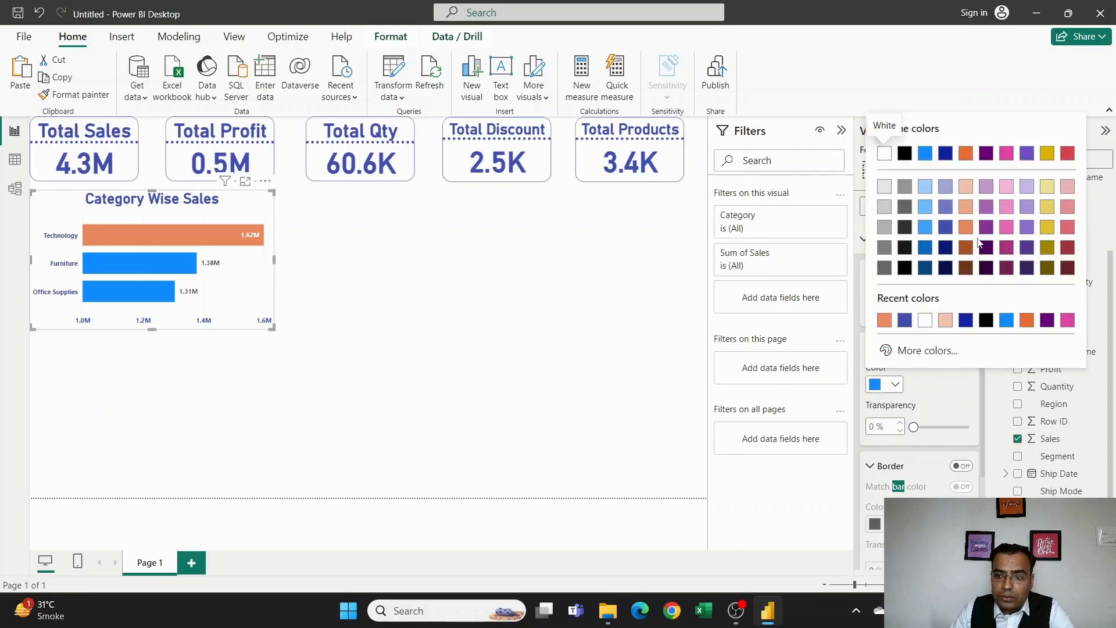
click(986, 229)
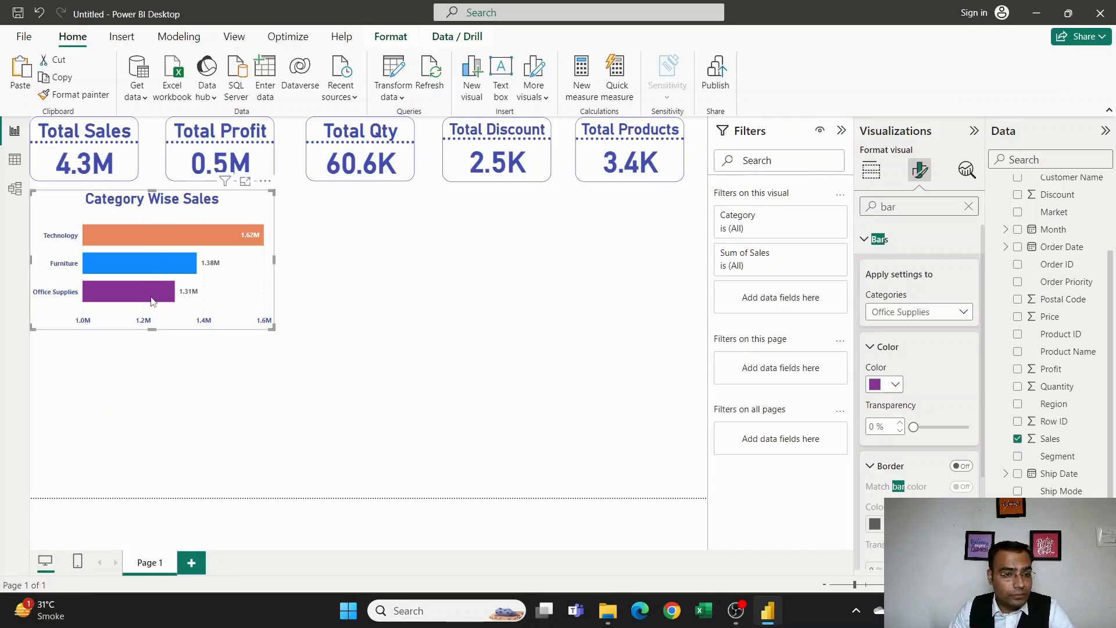
click(966, 205)
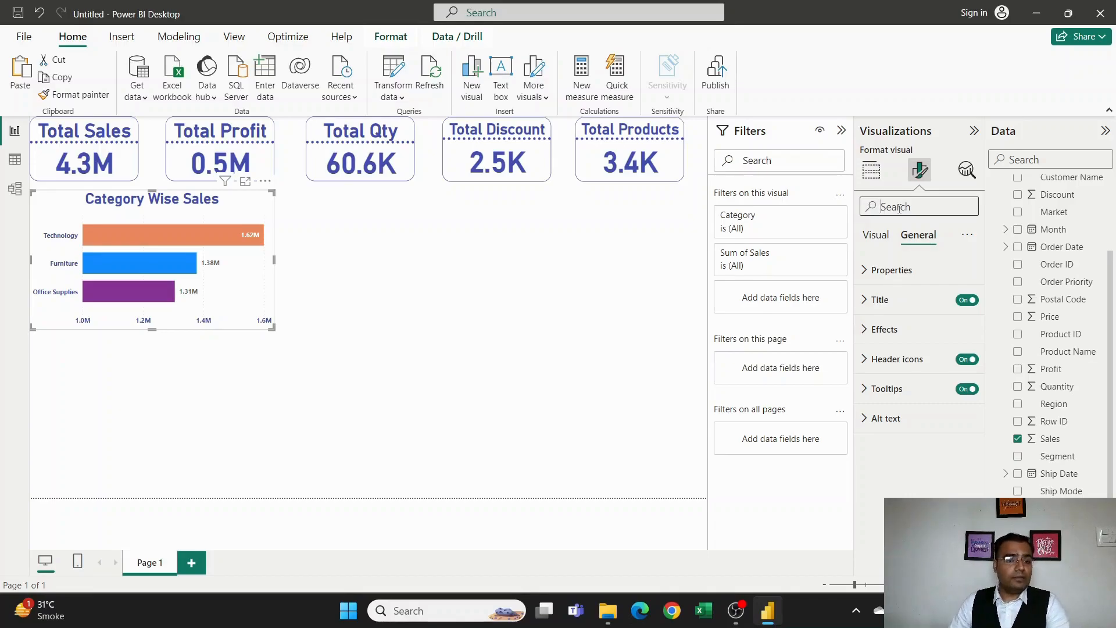
Find the border settings of the Category Wise Sales chart and turn on its visual border.
click(876, 236)
click(303, 320)
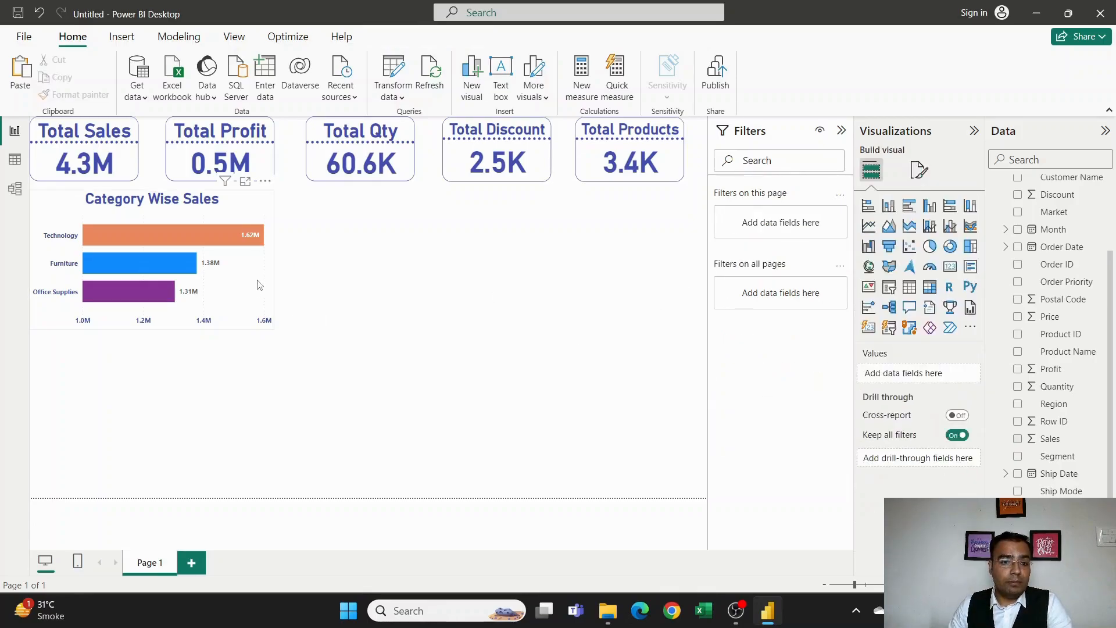
click(243, 291)
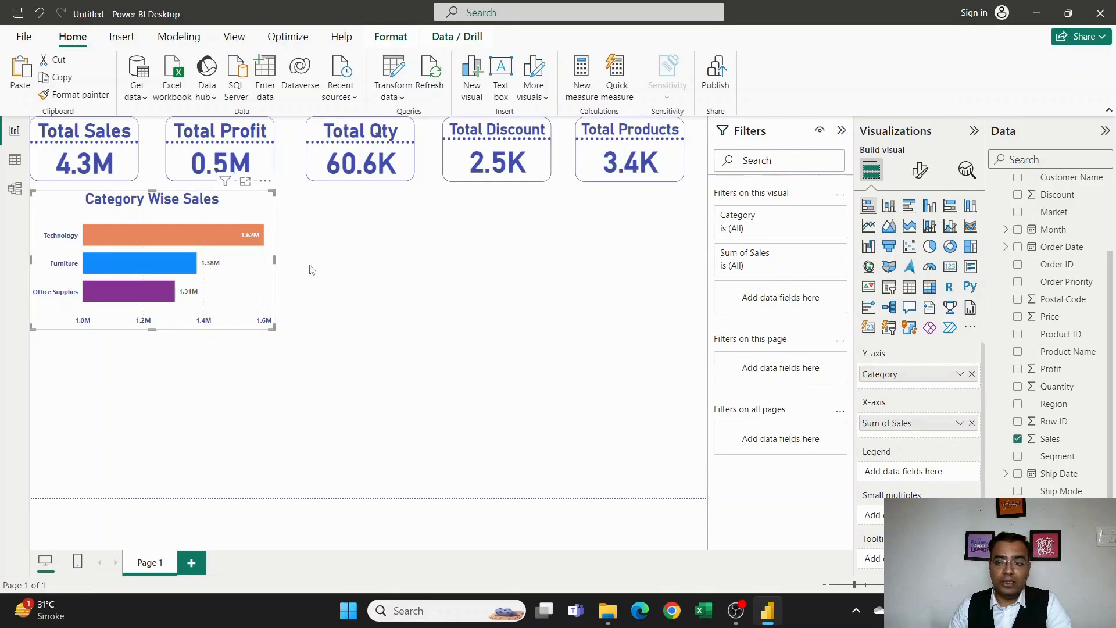
click(919, 170)
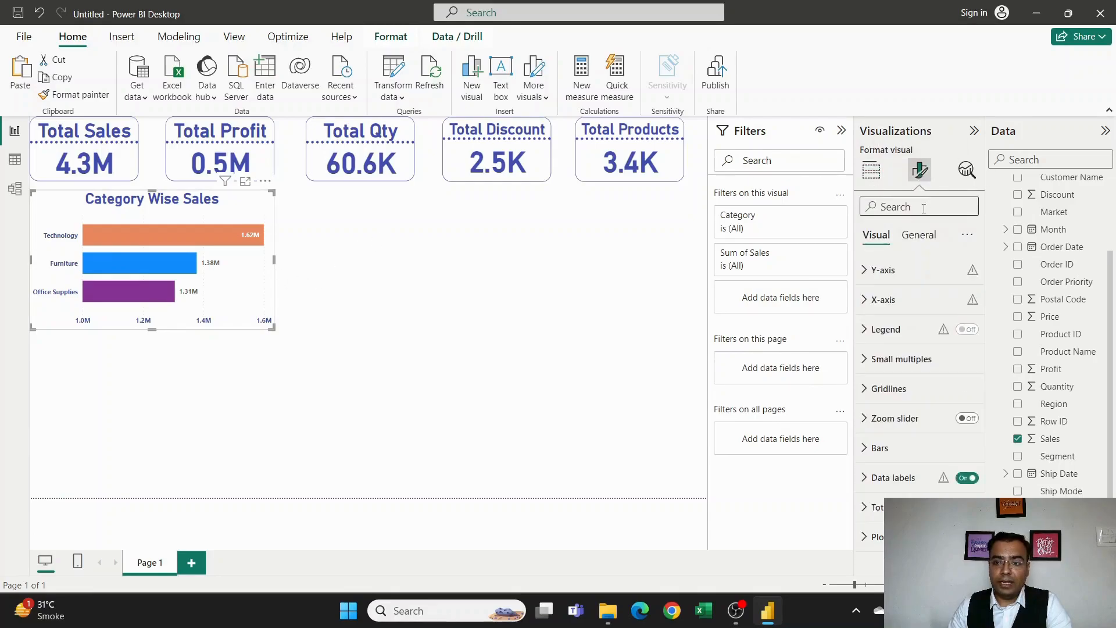
click(924, 210)
text(border)
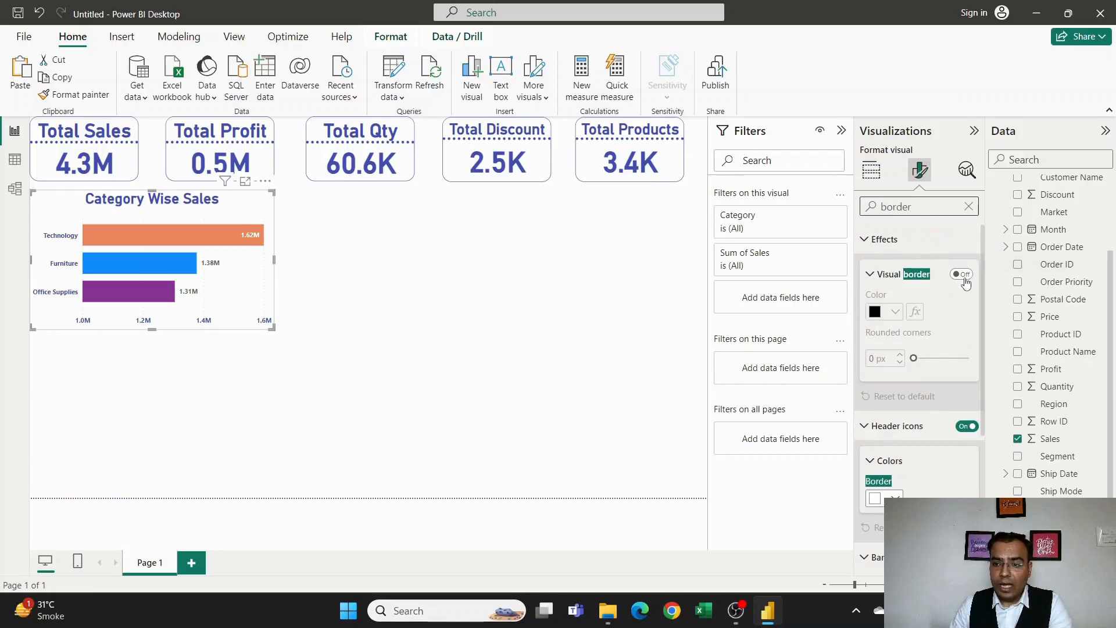
click(964, 279)
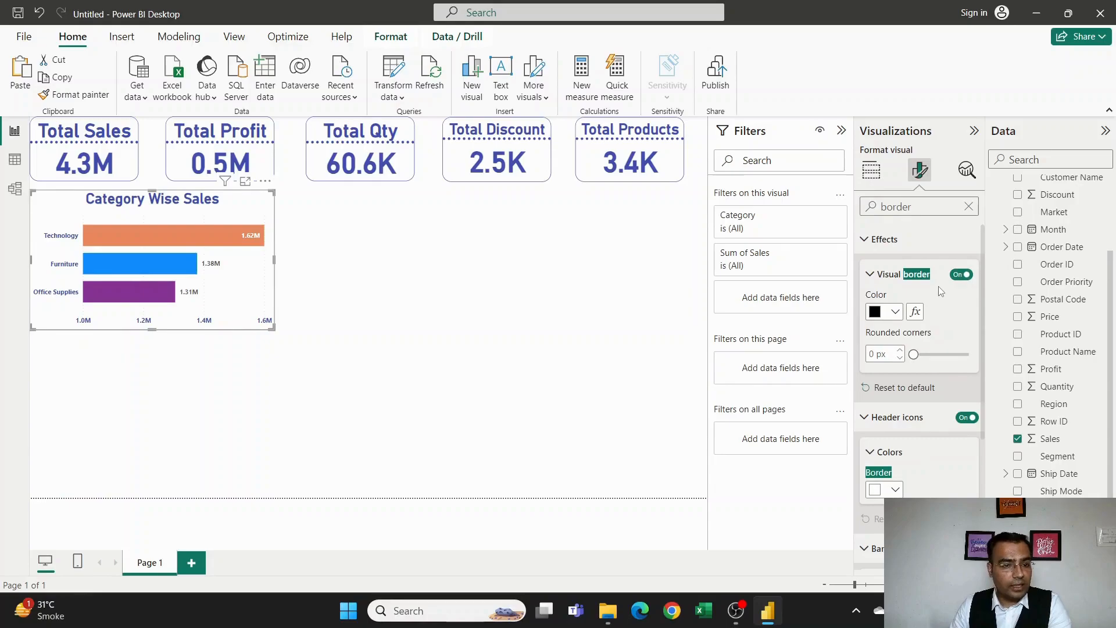
Color the chart's visual border indigo and round its corners to match the KPI cards, then deselect the chart.
click(895, 318)
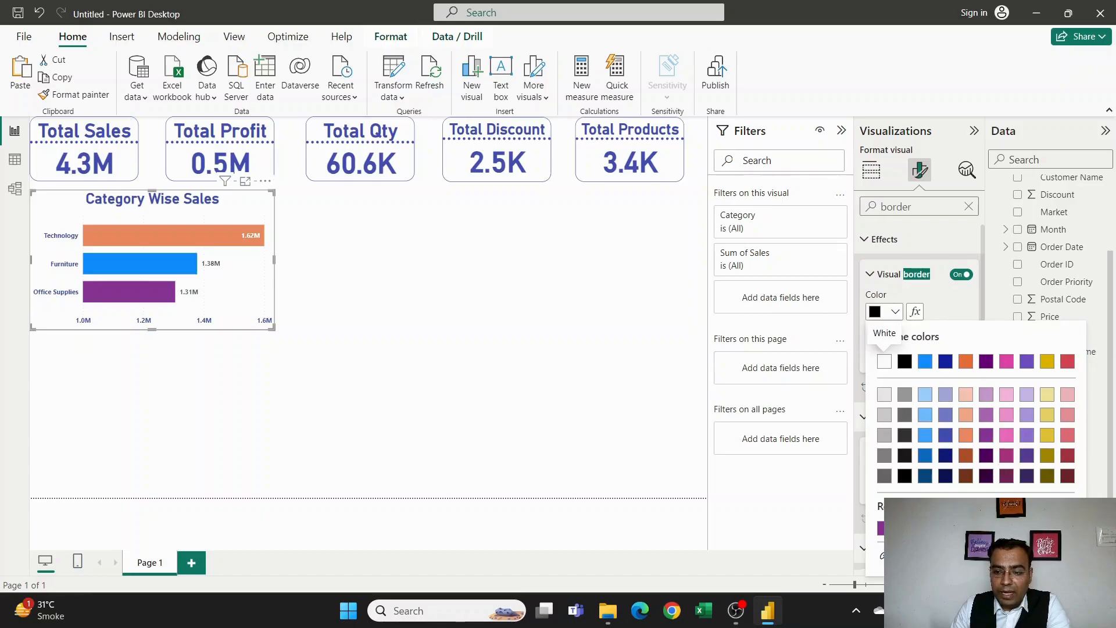
click(924, 528)
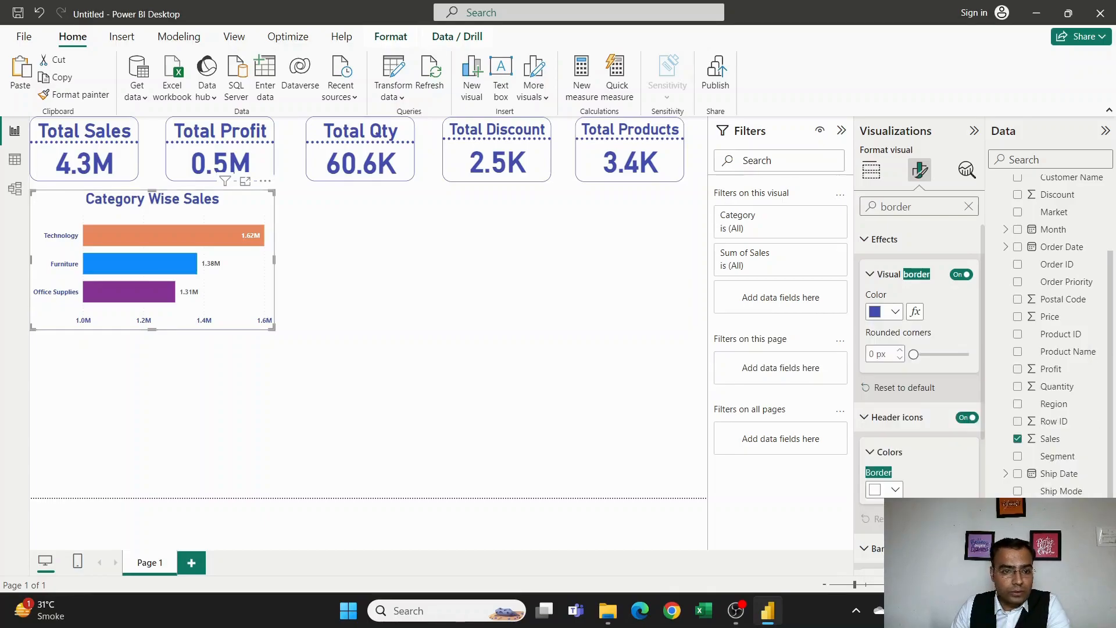
drag(914, 354, 943, 356)
click(381, 274)
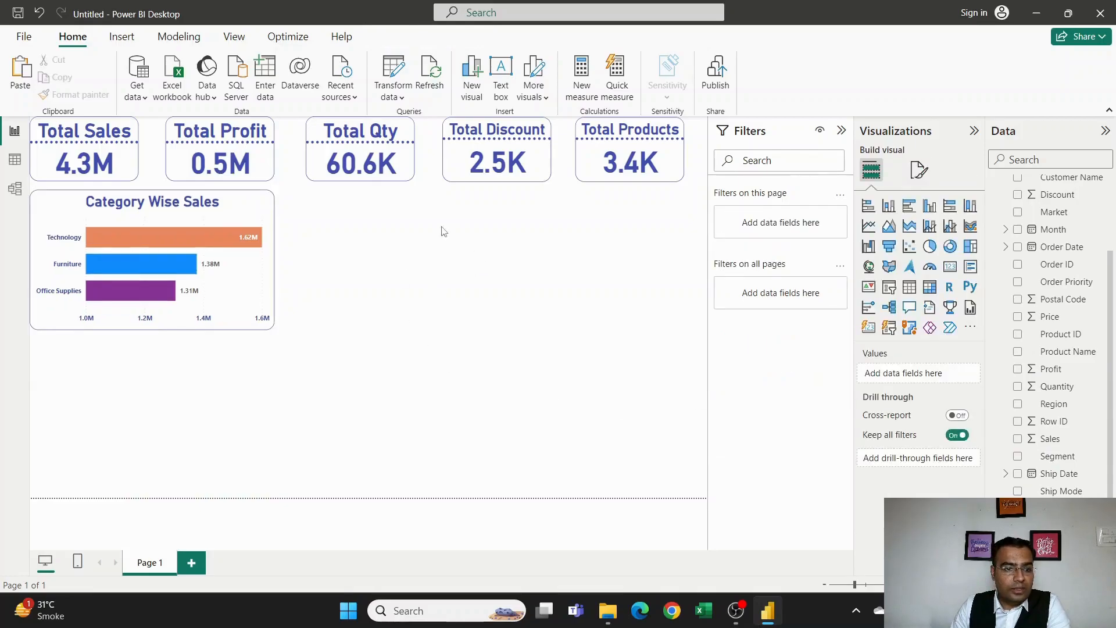